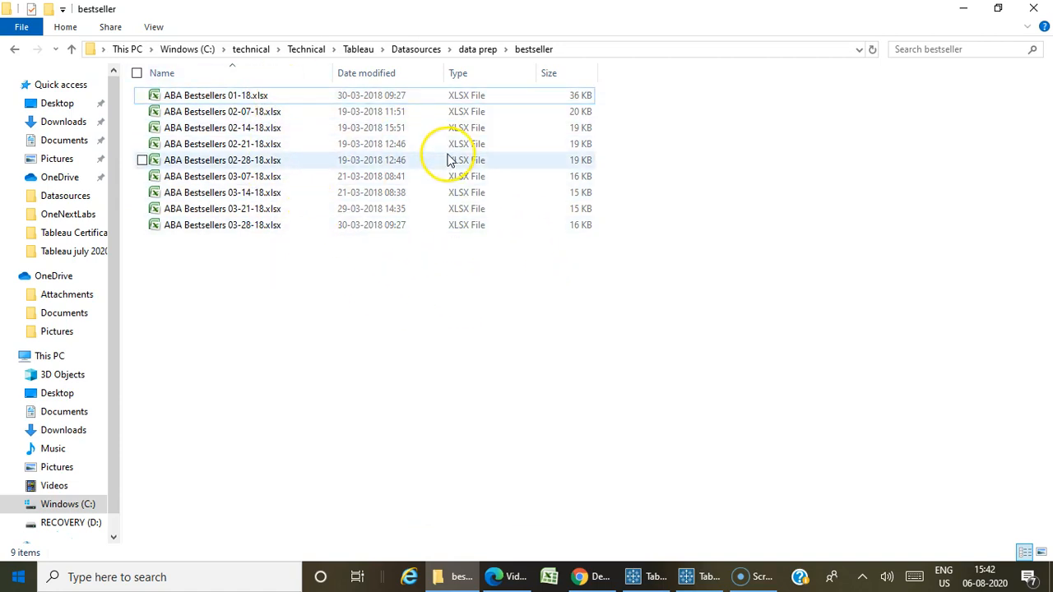
# Switch to Tableau Prep Builder and connect to the Microsoft Excel file ABA Bestsellers 01-18.xlsx in the bestseller folder.
pyautogui.click(608, 216)
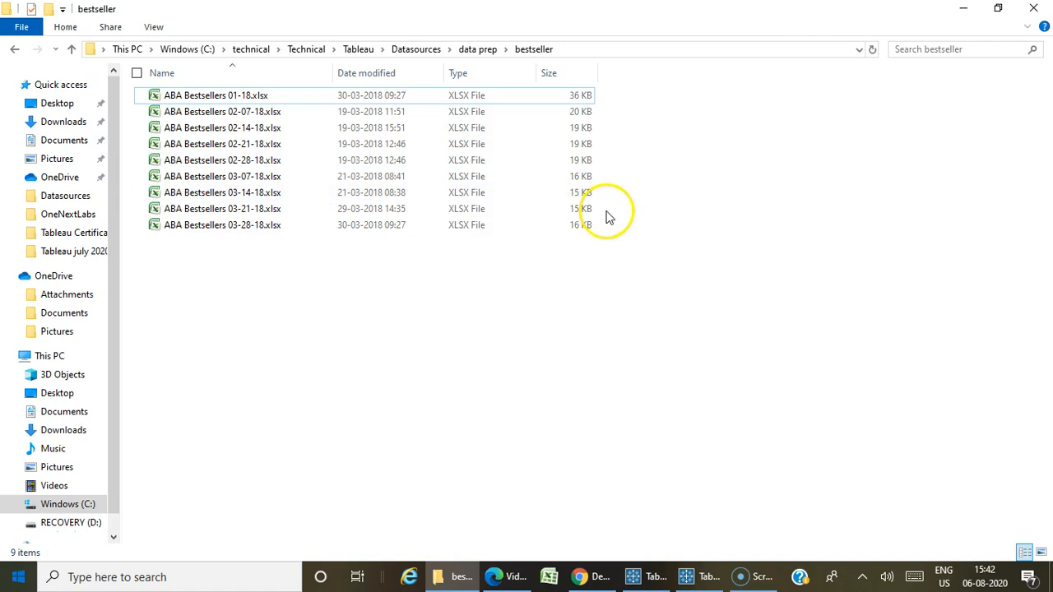
pyautogui.click(696, 576)
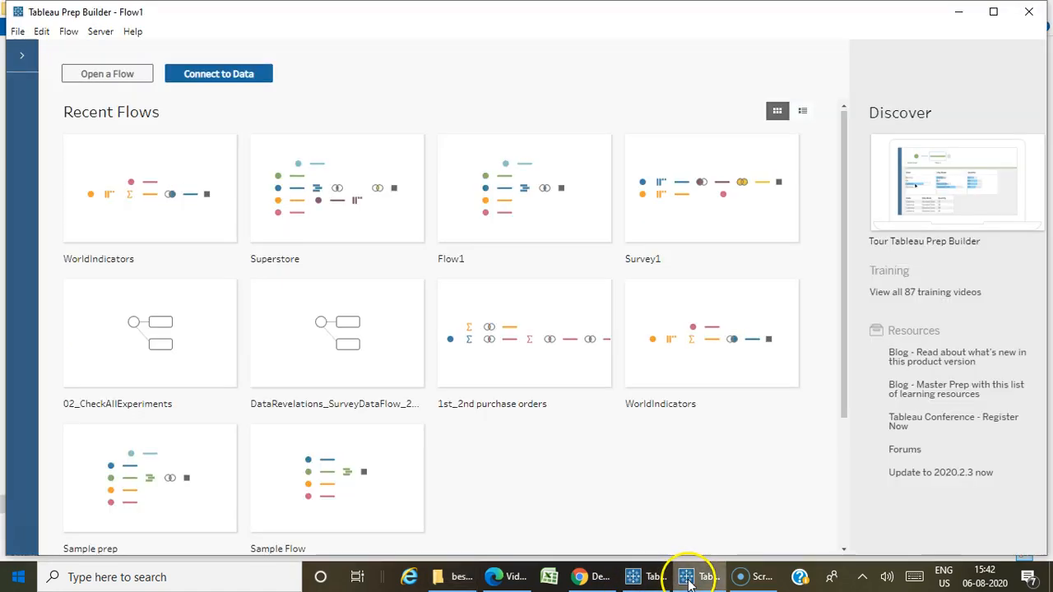
pyautogui.click(210, 75)
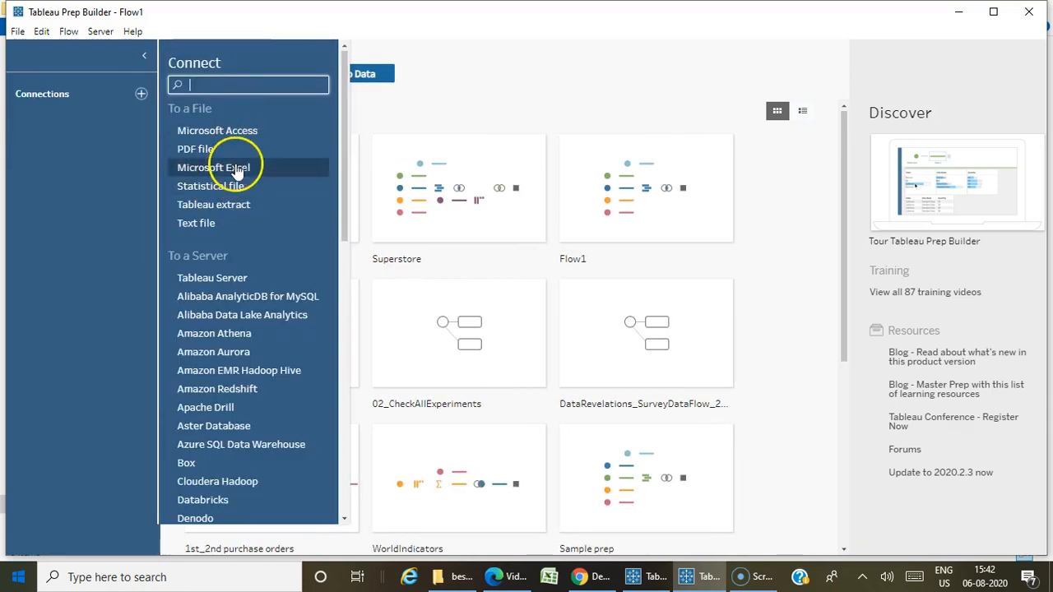
pyautogui.click(237, 168)
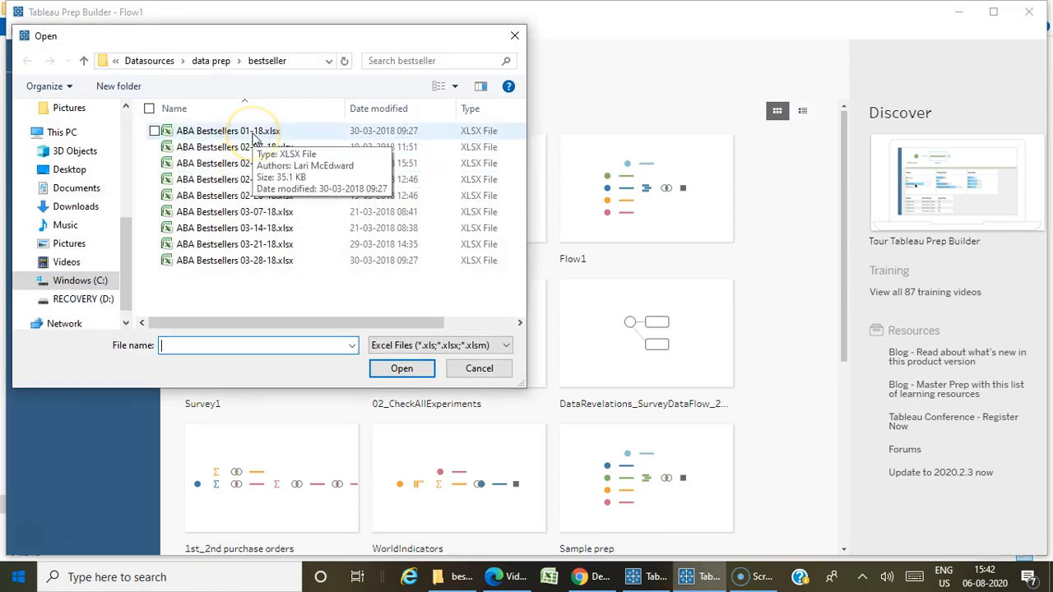
pyautogui.click(254, 136)
pyautogui.click(400, 370)
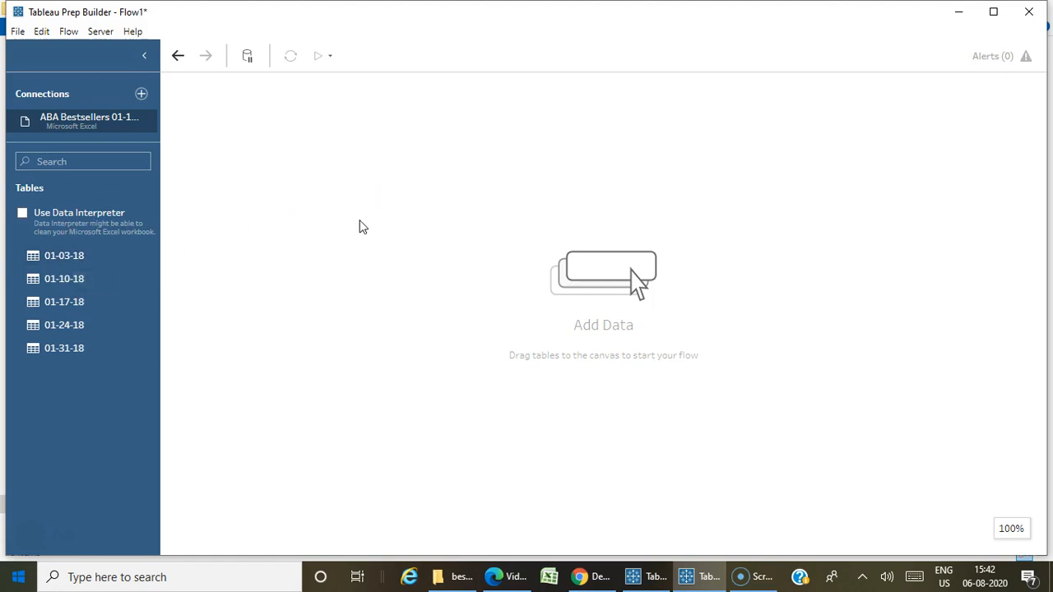
# Add the 01-03-18 table to the empty flow canvas as an input step.
pyautogui.moveTo(64, 265); pyautogui.dragTo(347, 169)
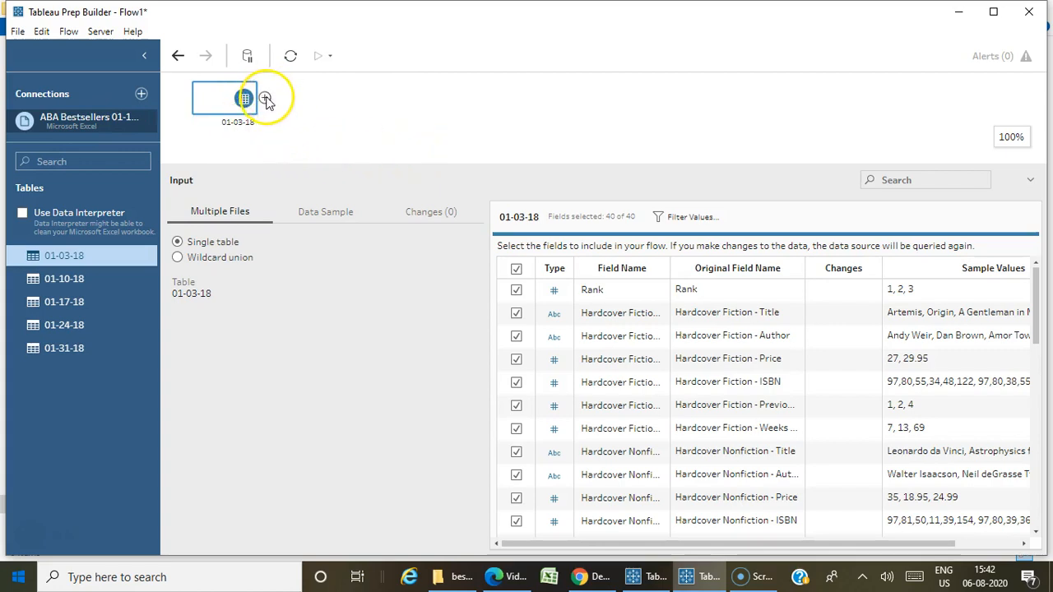
pyautogui.click(266, 100)
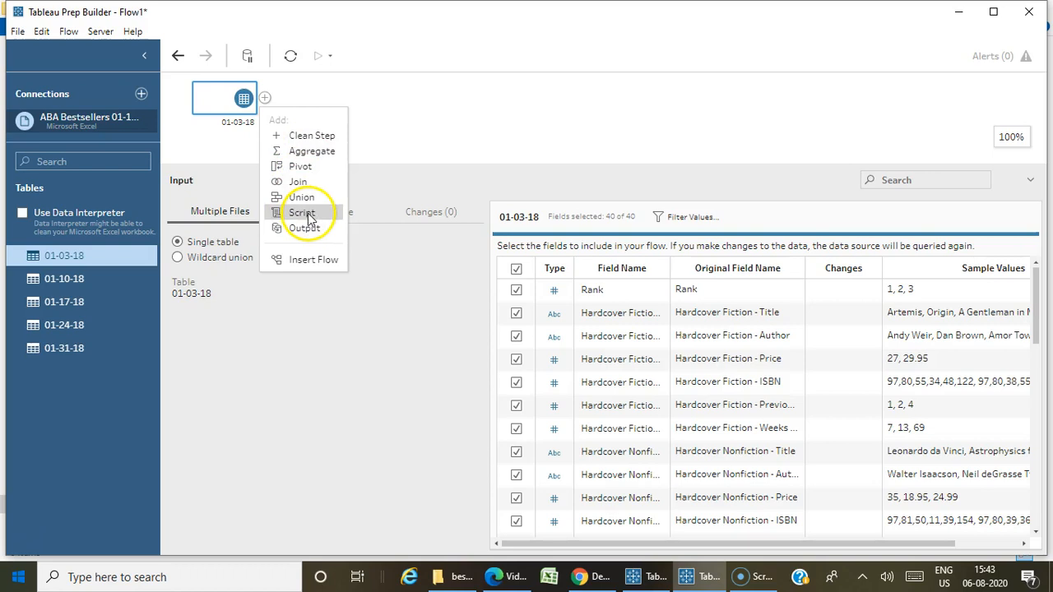
pyautogui.click(406, 134)
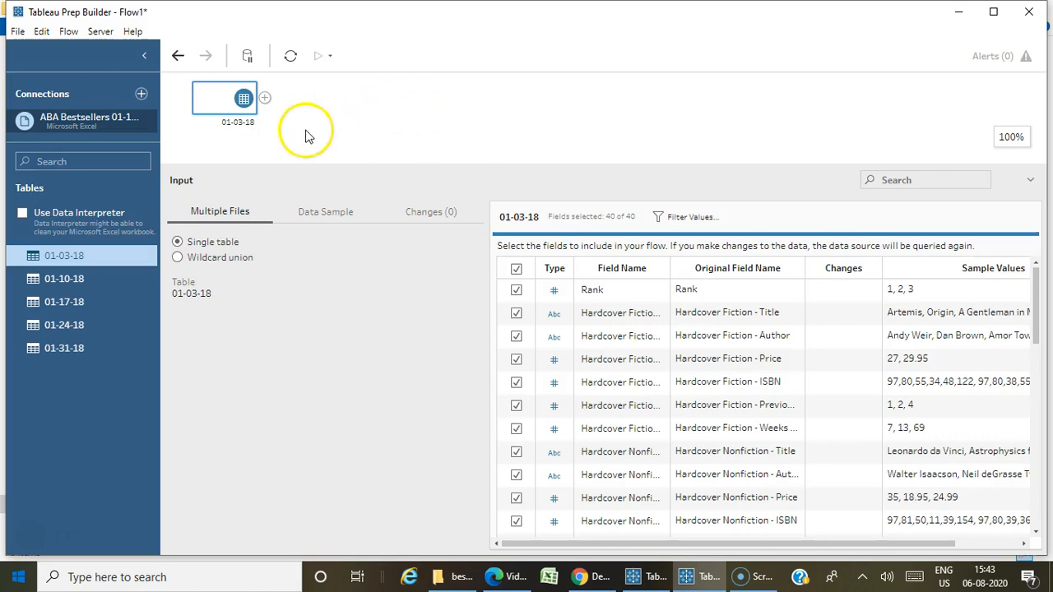
# Change the 01-03-18 input from a single table to a wildcard union.
pyautogui.click(451, 576)
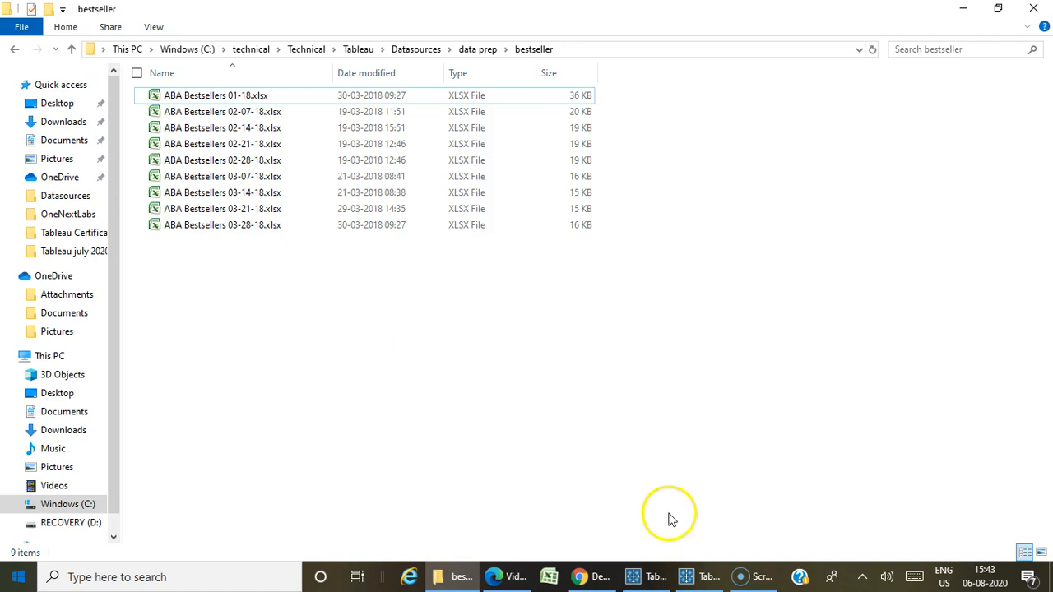
pyautogui.click(687, 577)
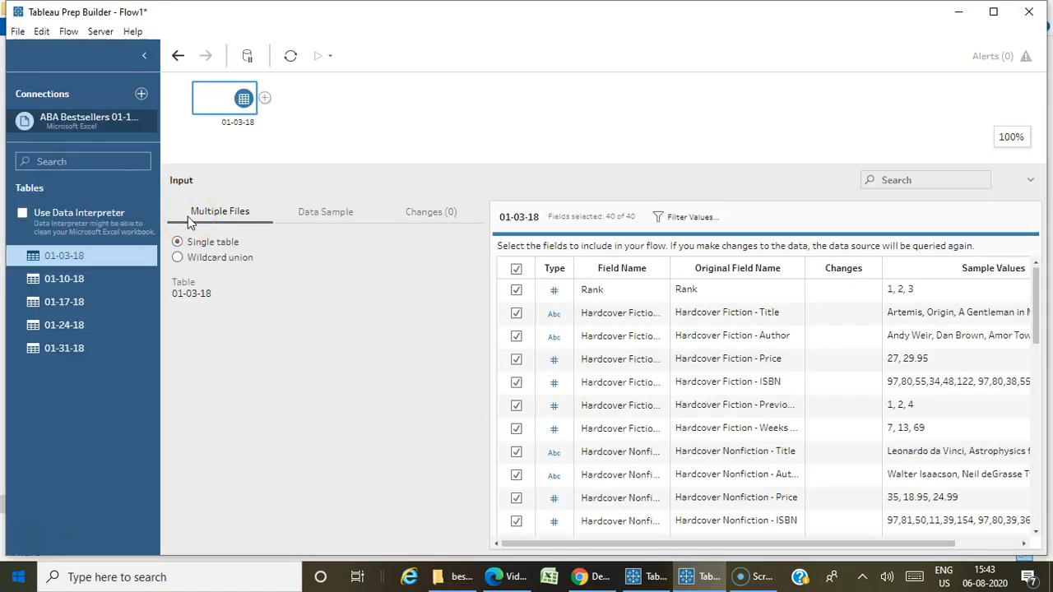
pyautogui.click(252, 233)
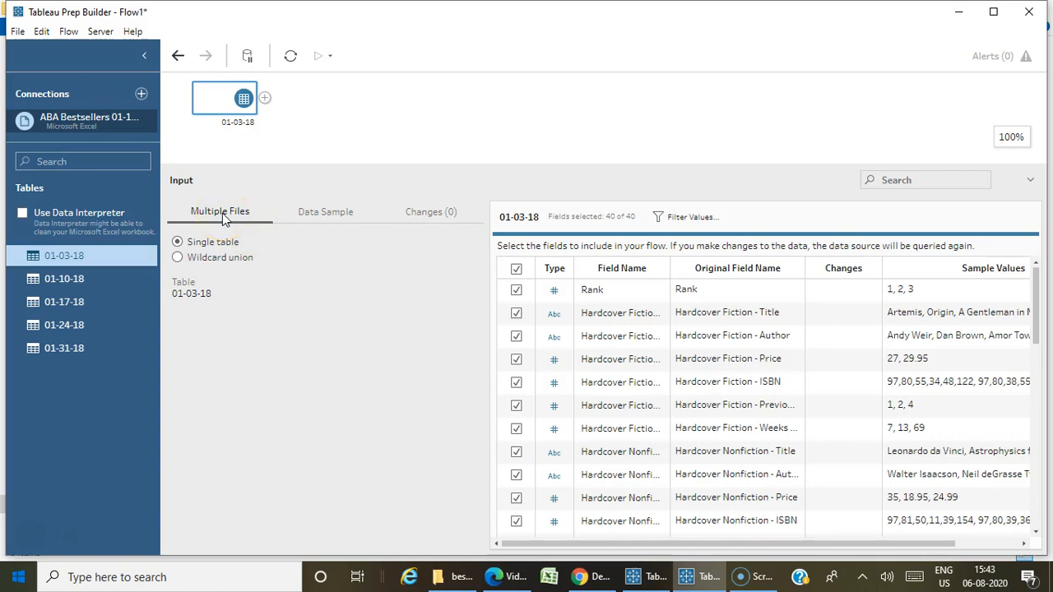
pyautogui.click(178, 258)
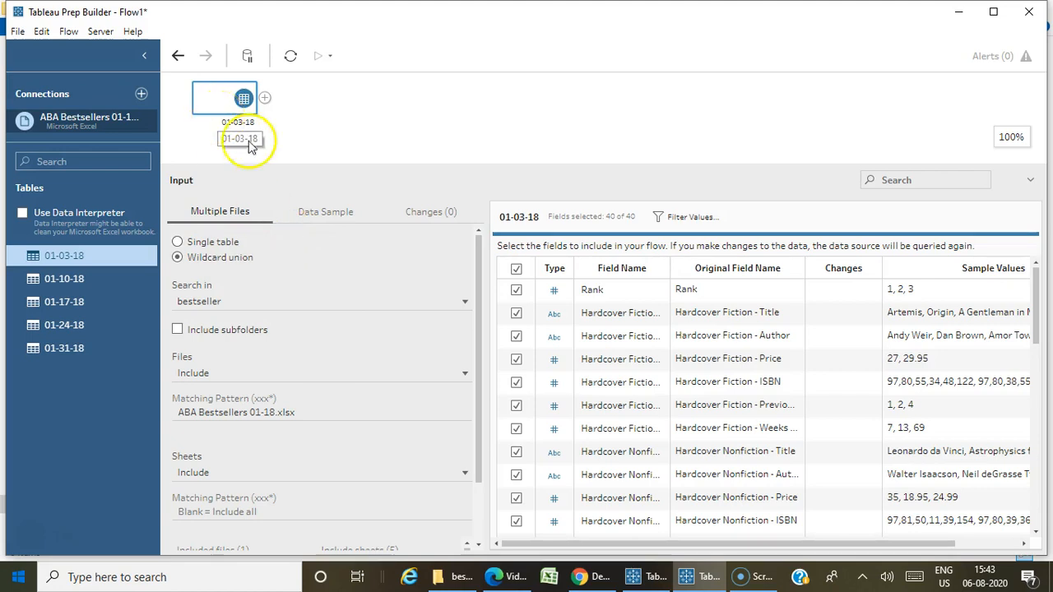
# Review the included files and sheets, and apply the wildcard union for all sheets of ABA Bestsellers 01-18.xlsx.
pyautogui.scroll(-2, 312, 300)
pyautogui.scroll(-3, 313, 493)
pyautogui.scroll(2, 299, 511)
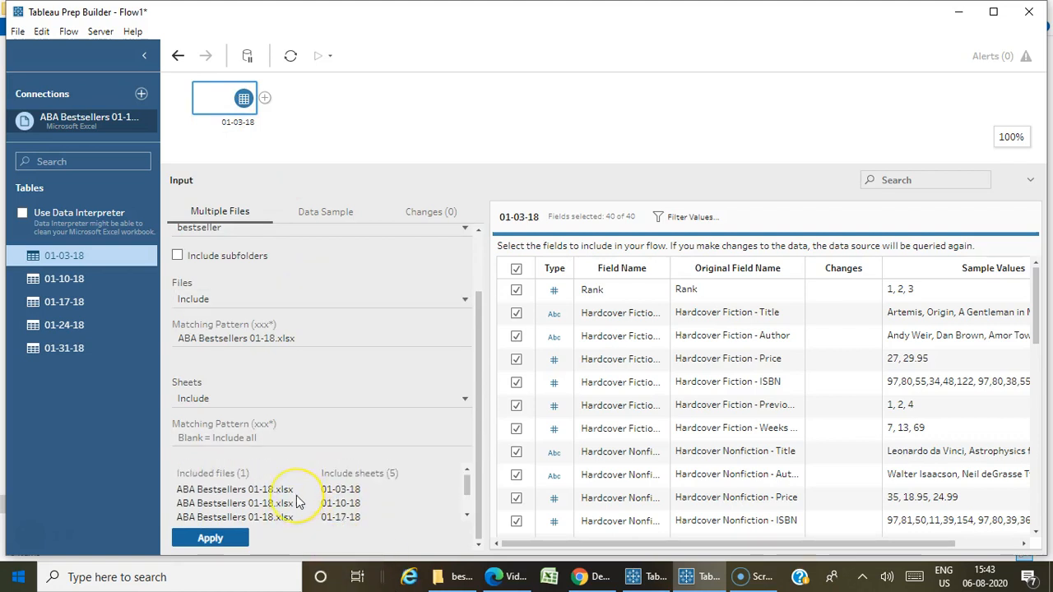
pyautogui.scroll(-2, 298, 503)
pyautogui.scroll(3, 298, 503)
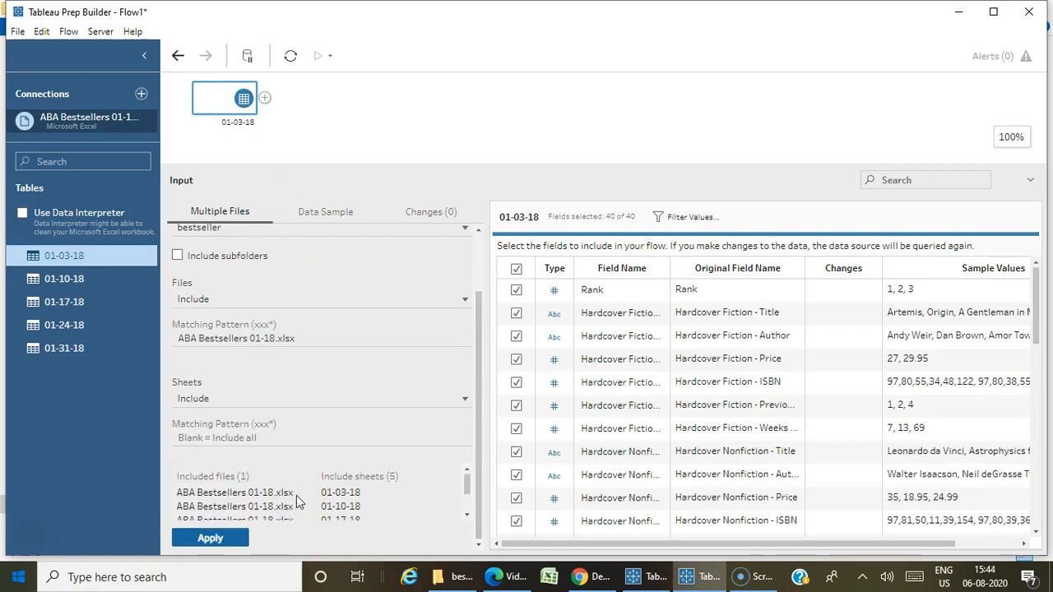
pyautogui.scroll(-3, 297, 494)
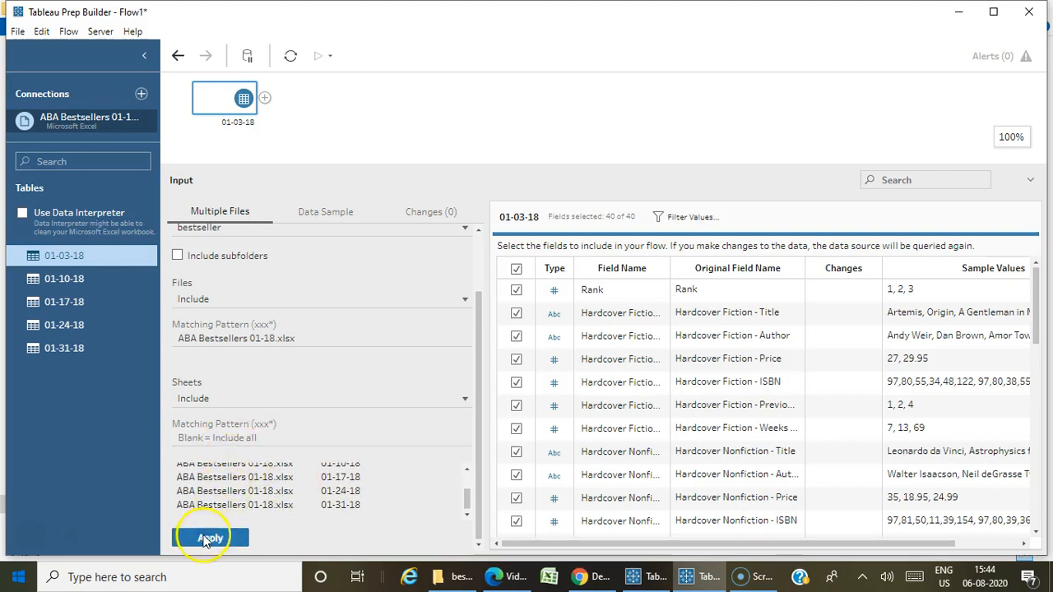
pyautogui.click(236, 400)
pyautogui.click(244, 384)
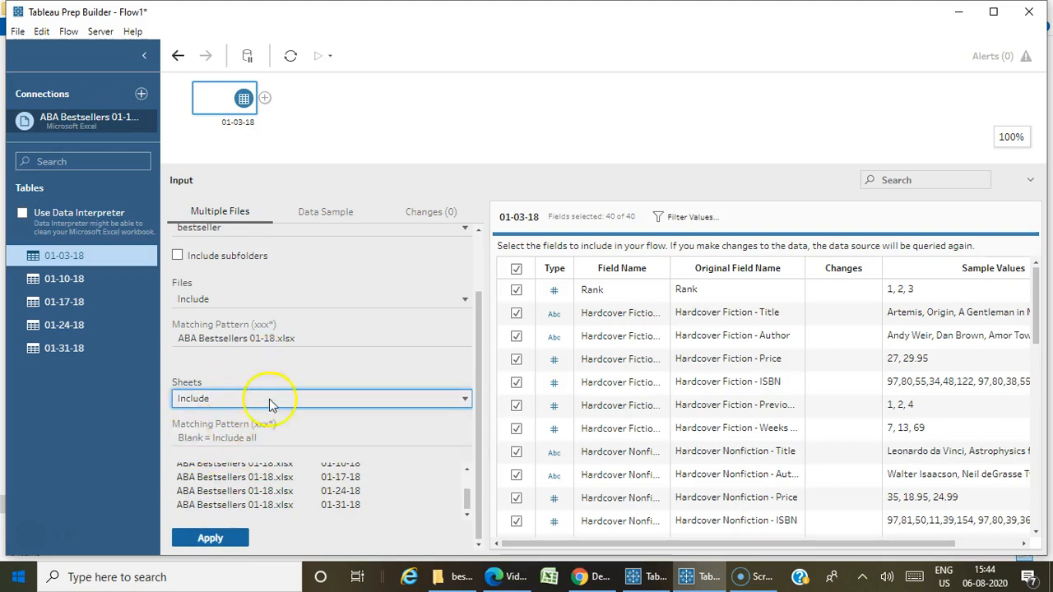
pyautogui.click(211, 539)
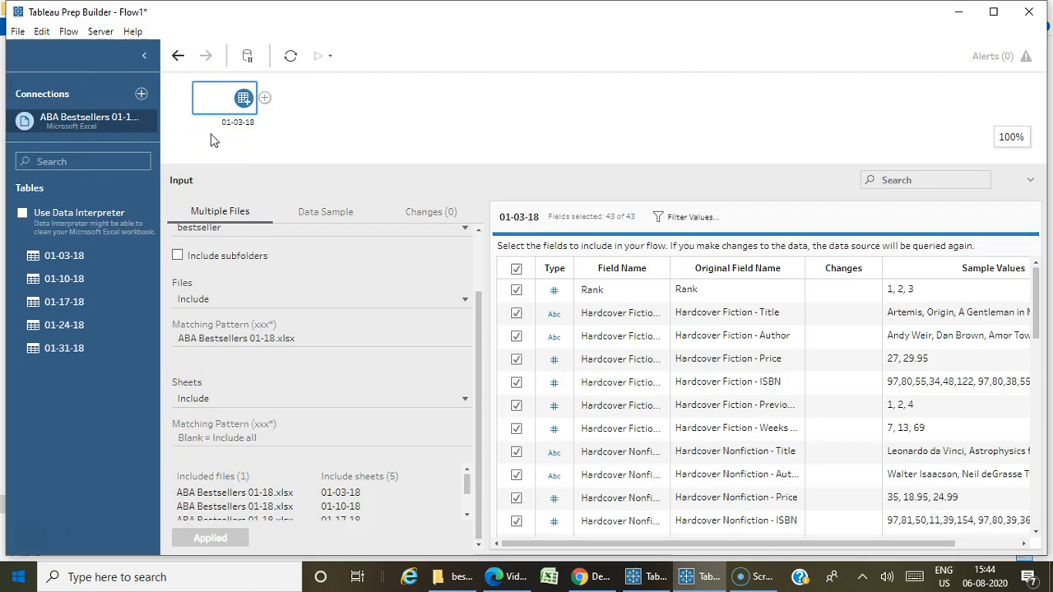
# Exclude the File Paths and Table Names fields from the 01-03-18 input.
pyautogui.click(343, 218)
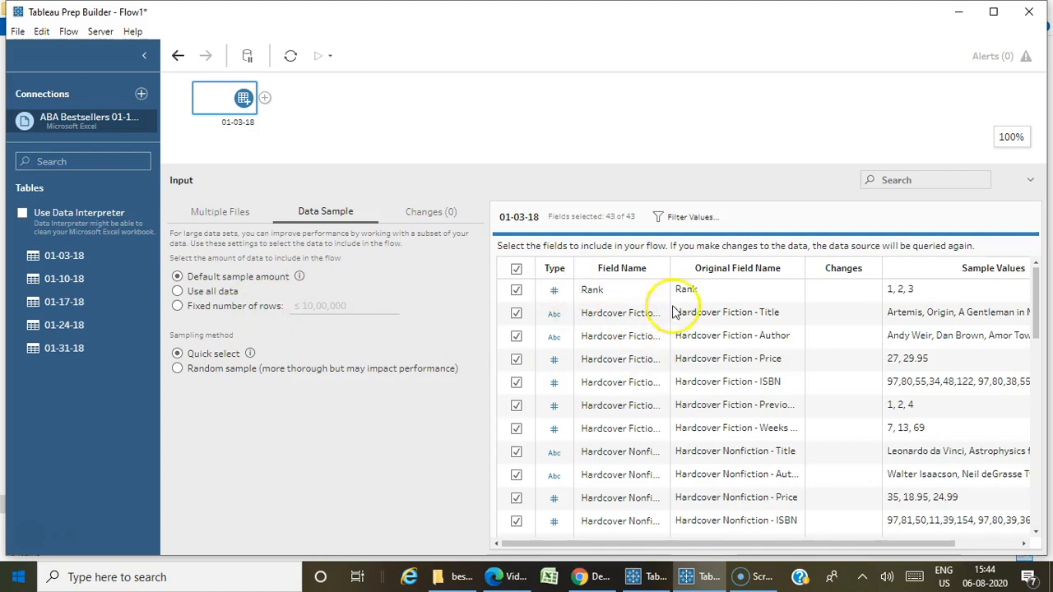
pyautogui.scroll(-10, 687, 350)
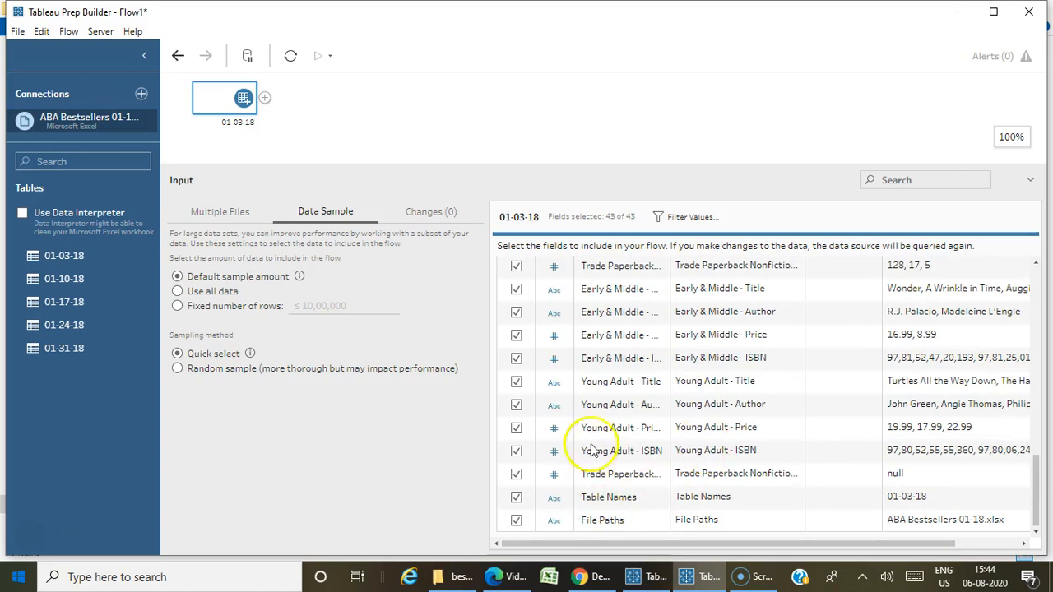
pyautogui.scroll(8, 668, 405)
pyautogui.scroll(4, 663, 411)
pyautogui.scroll(-8, 635, 399)
pyautogui.scroll(-3, 638, 408)
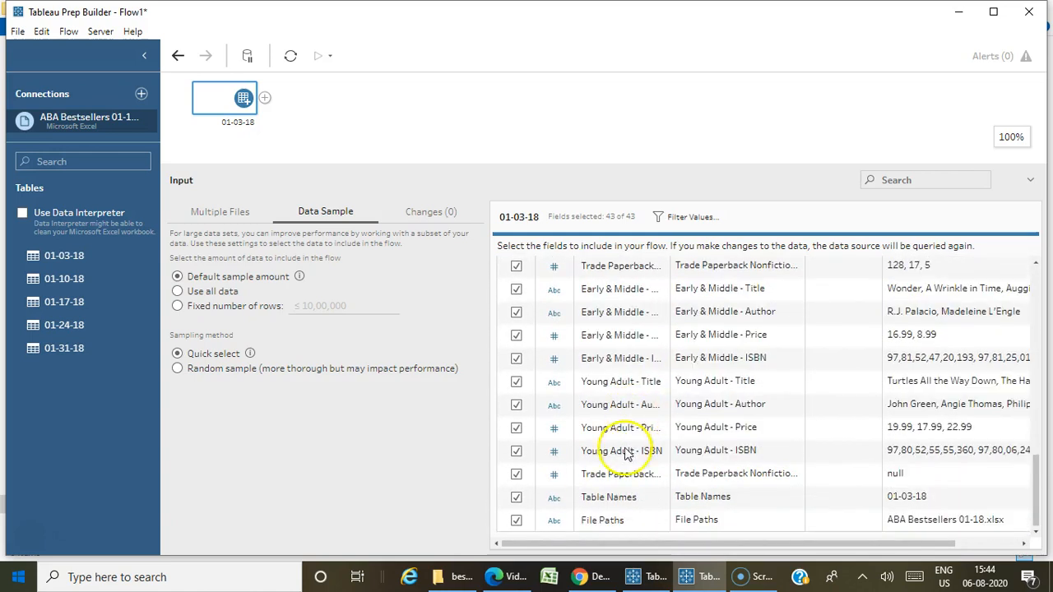
pyautogui.click(515, 522)
pyautogui.click(515, 498)
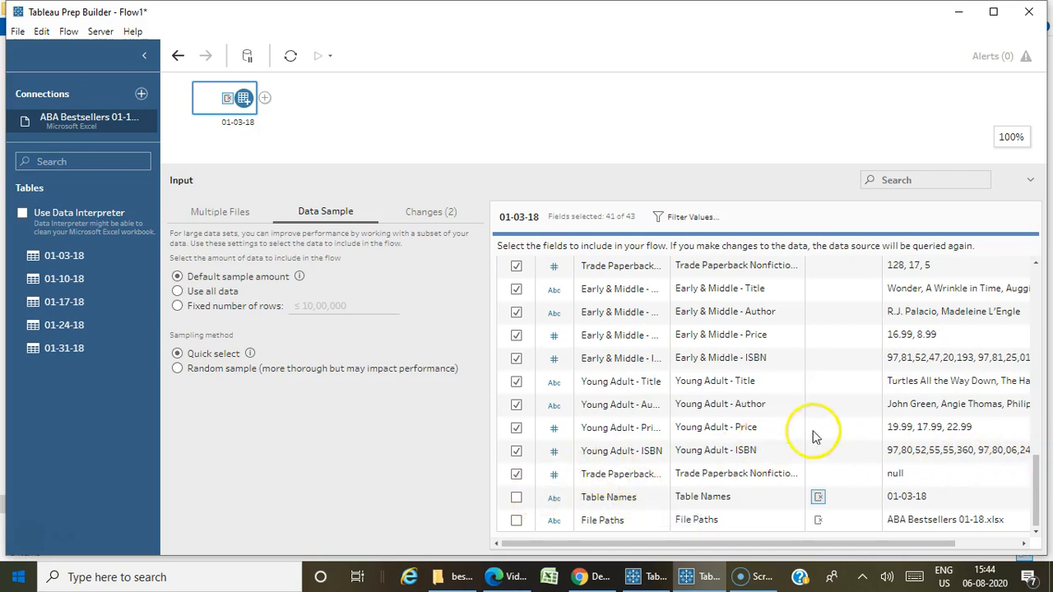
pyautogui.scroll(10, 774, 419)
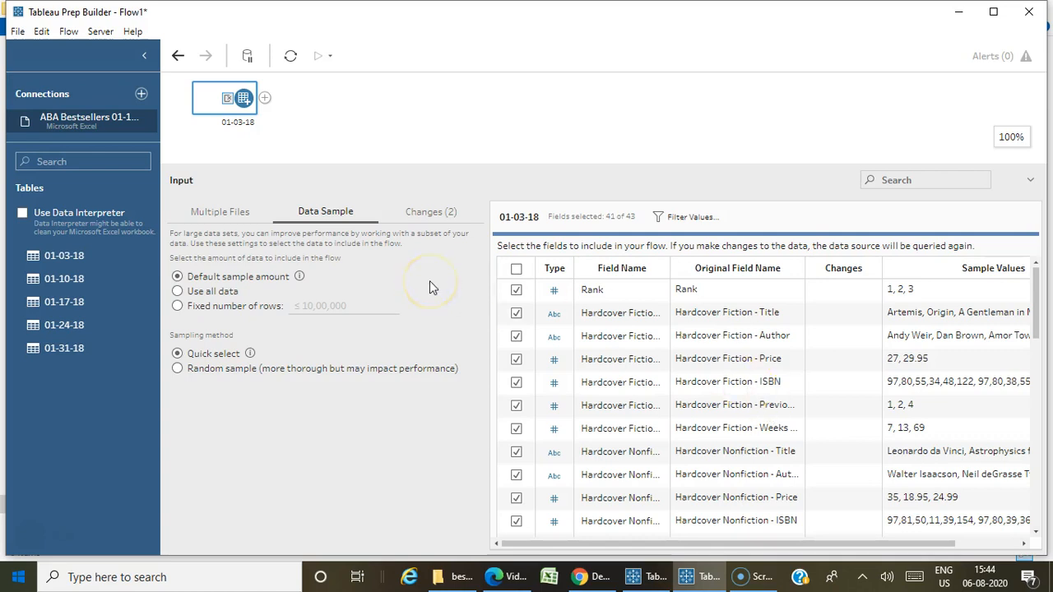
# Add a Clean Step after the 01-03-18 input in the flow.
pyautogui.click(575, 136)
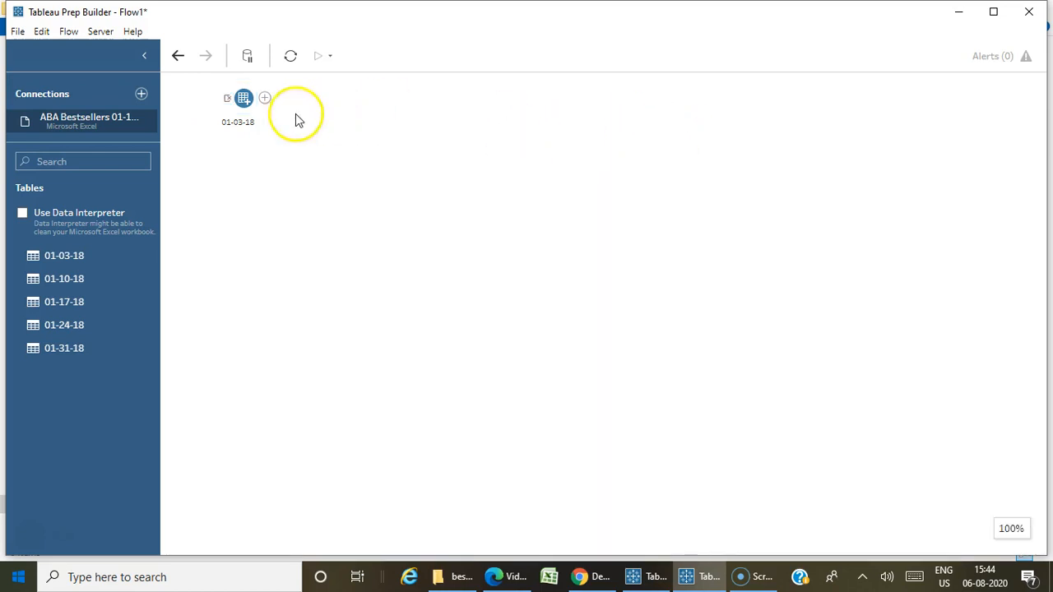
pyautogui.click(264, 100)
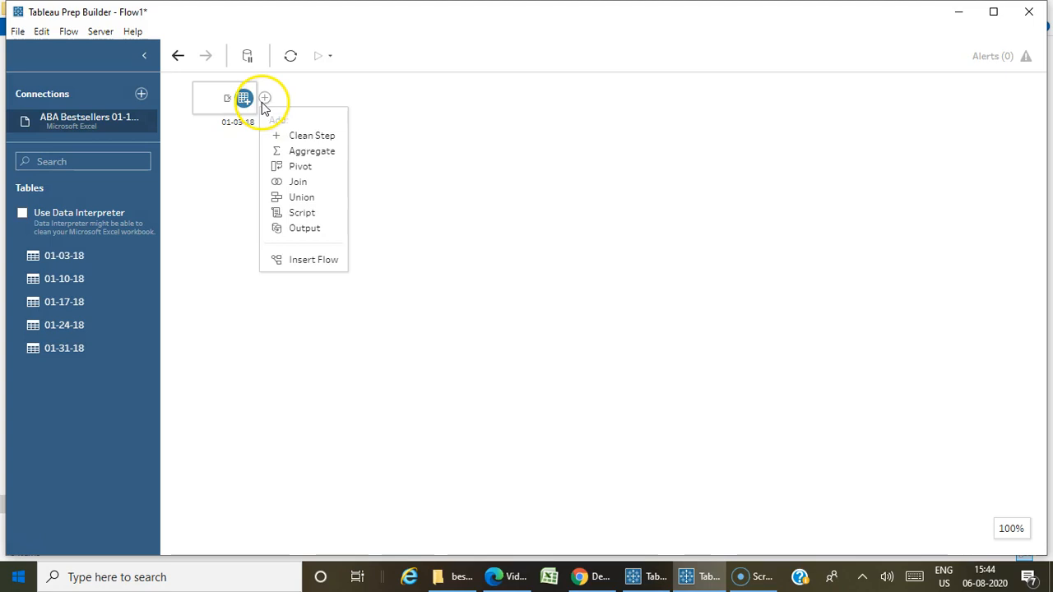
pyautogui.click(300, 136)
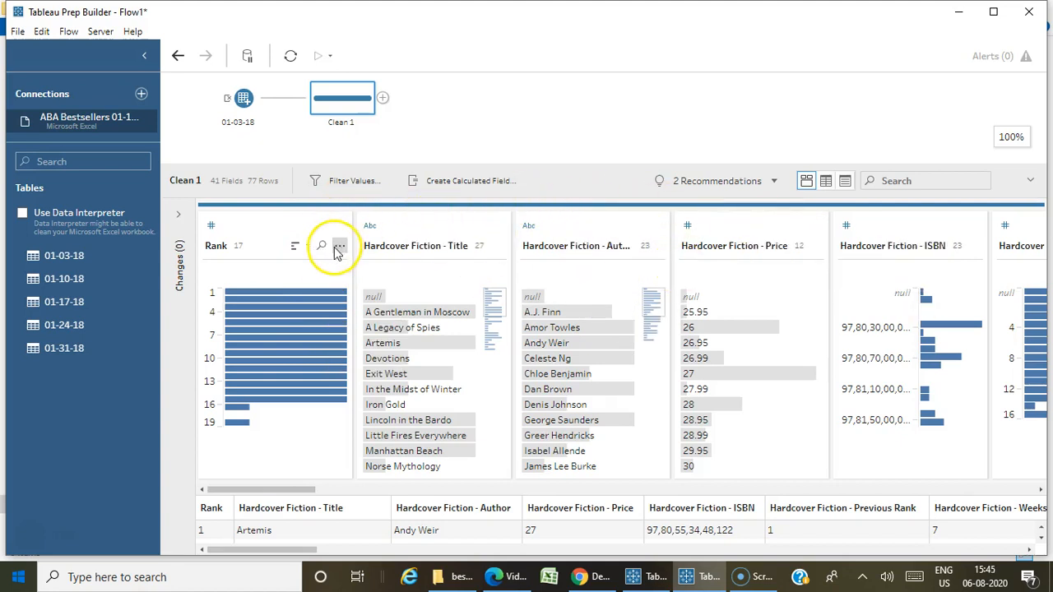
pyautogui.click(210, 222)
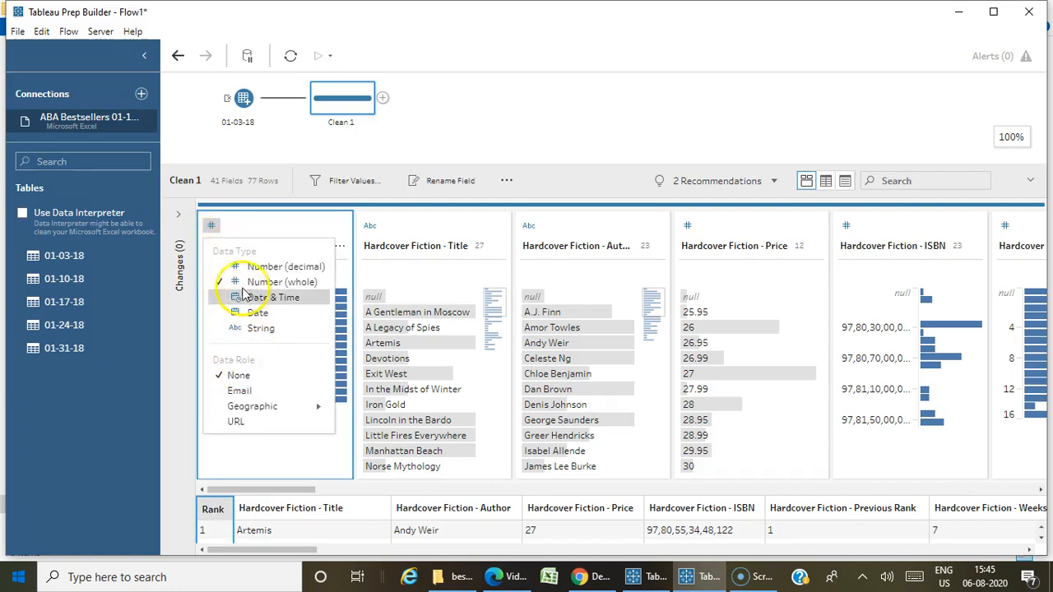
pyautogui.click(244, 319)
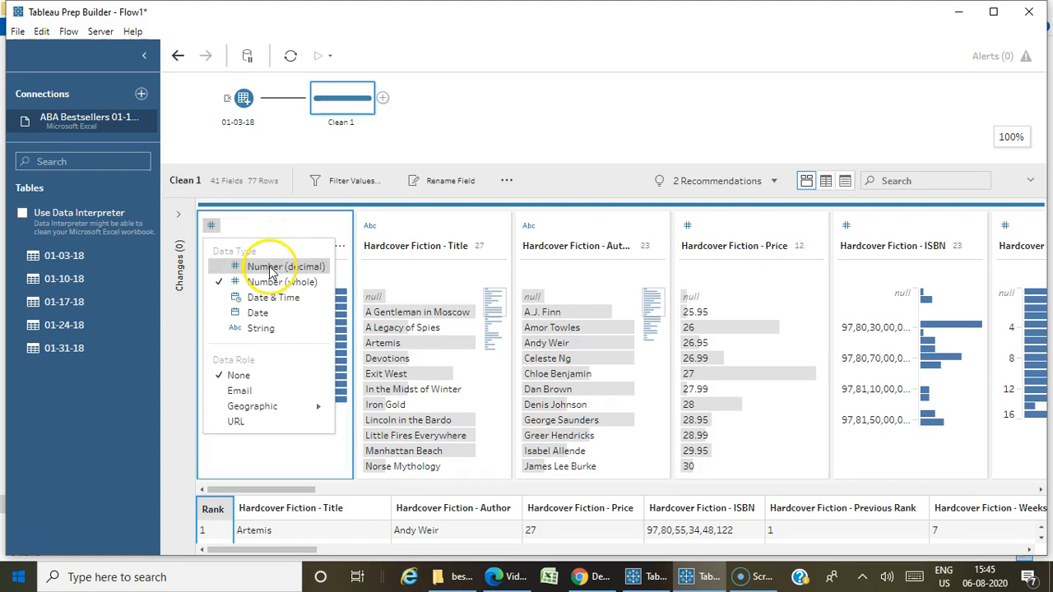
pyautogui.click(277, 219)
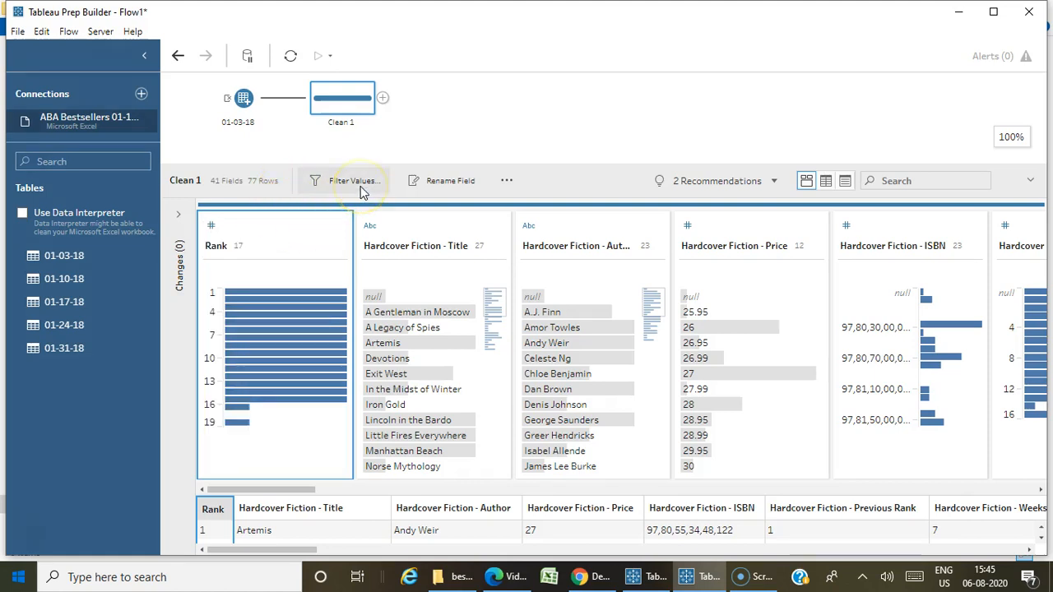
pyautogui.click(505, 184)
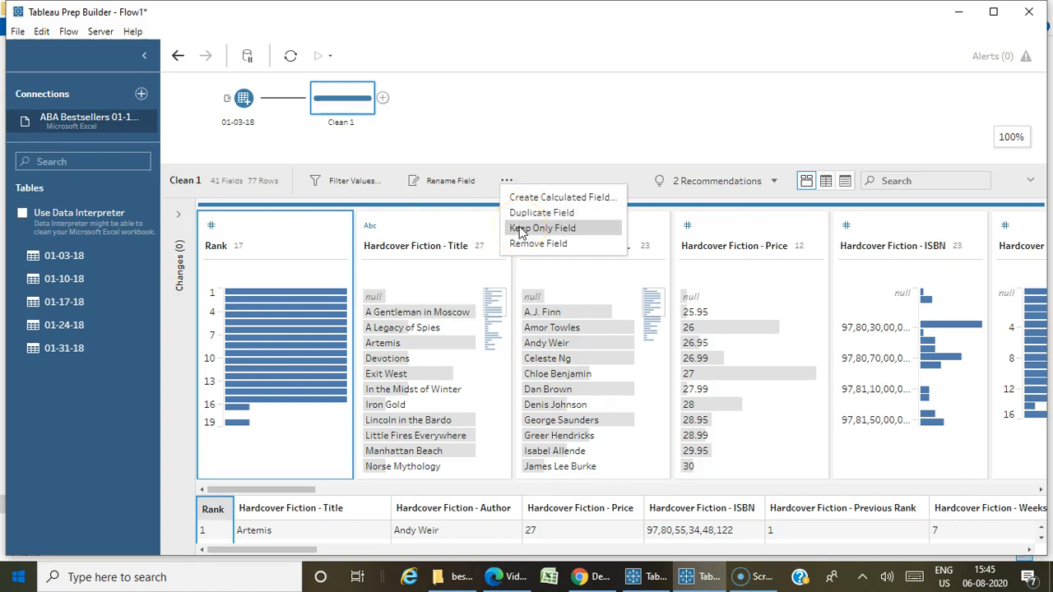
pyautogui.click(529, 178)
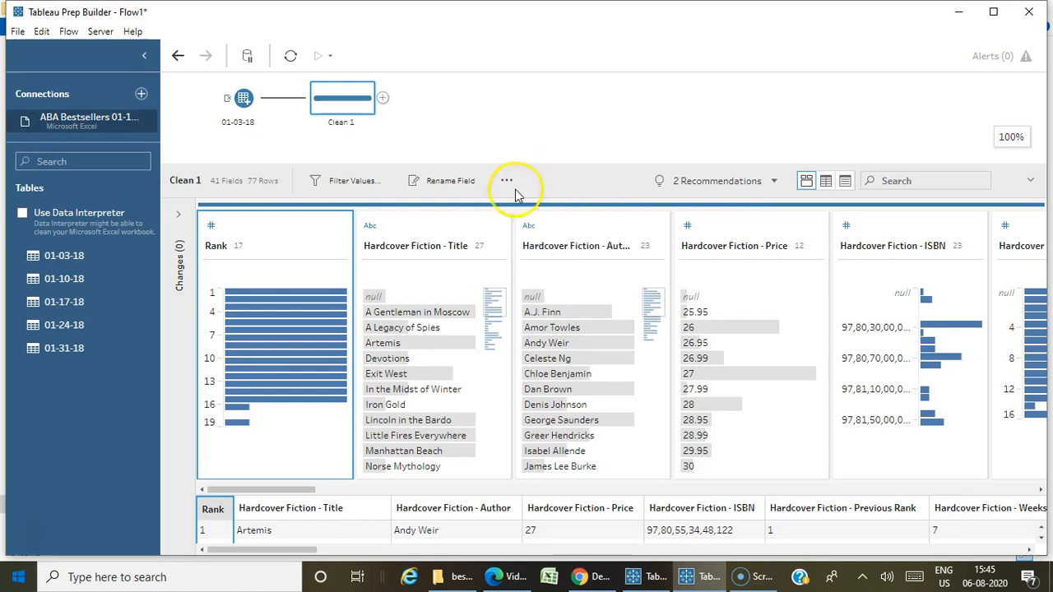
# Exclude the null value from the Hardcover Fiction - Title field and expand the cleaning step's list of changes.
pyautogui.click(376, 298)
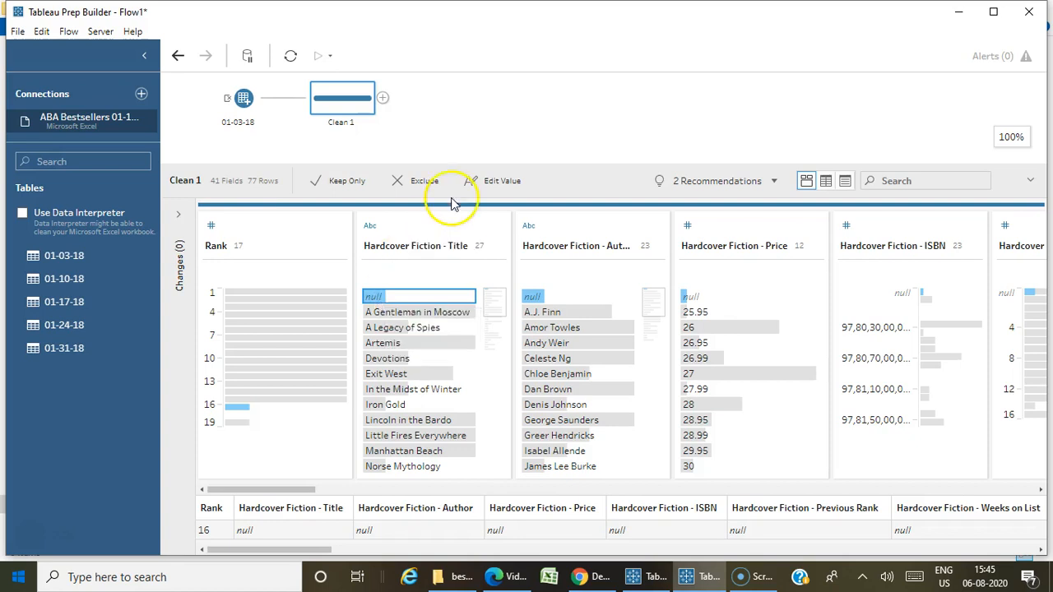
pyautogui.click(421, 184)
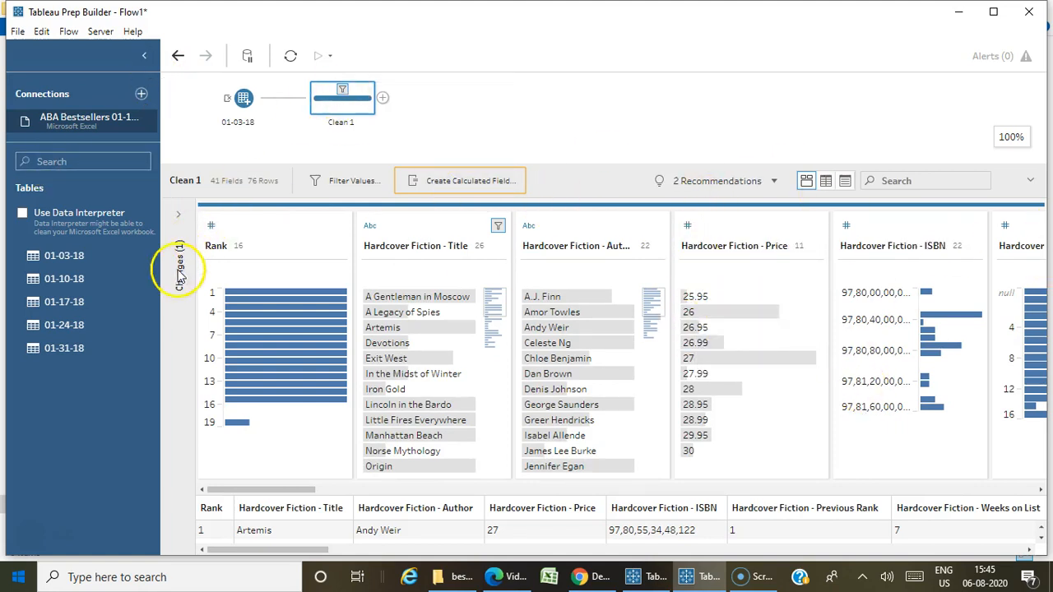
pyautogui.click(178, 218)
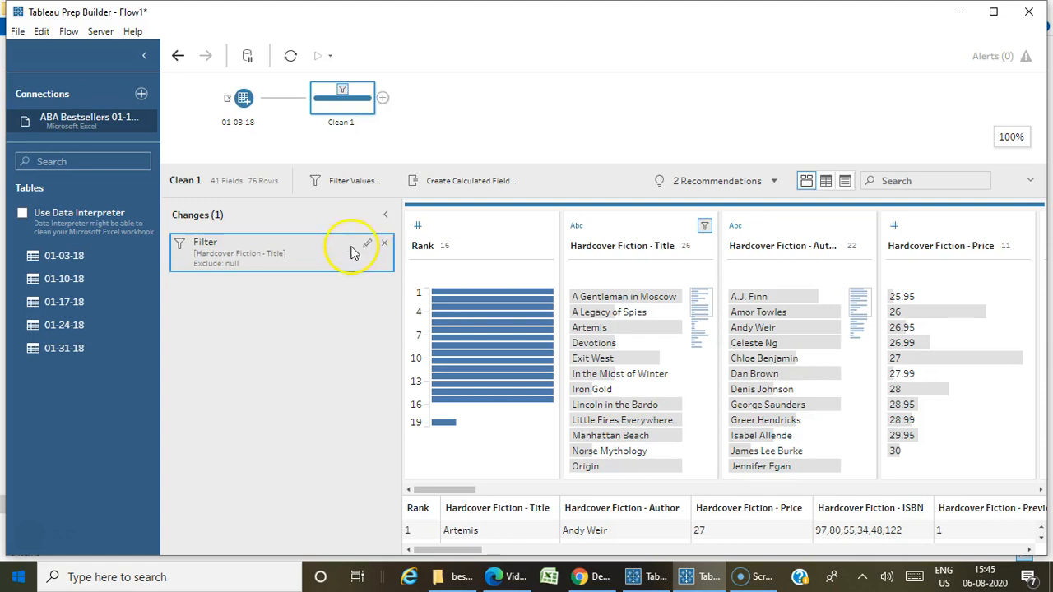
pyautogui.moveTo(452, 556); pyautogui.dragTo(486, 554)
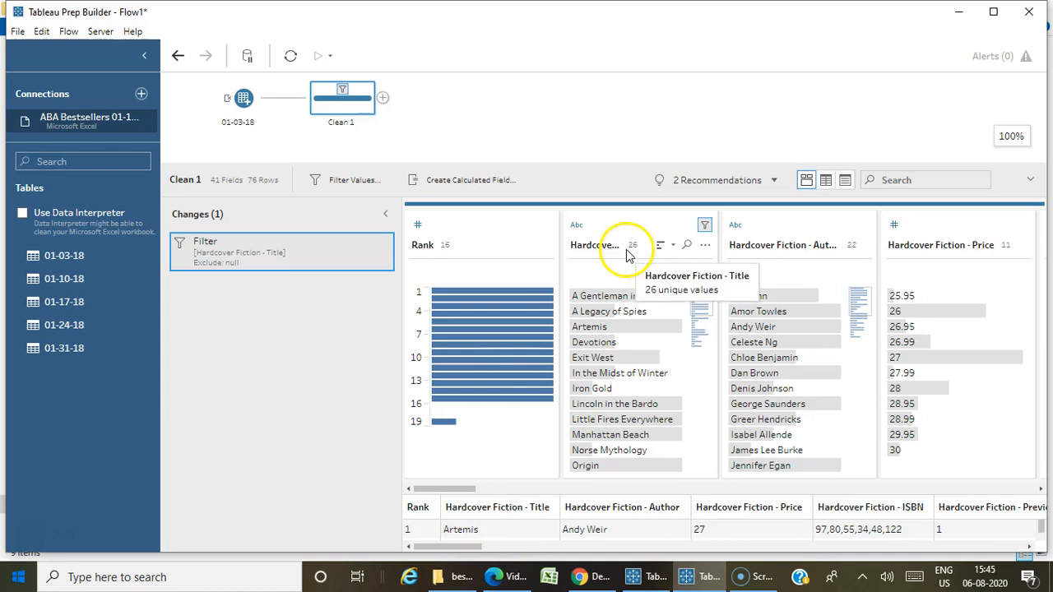
# Review the filter, clean and split options of the Hardcover Fiction - Title field and look through the remaining fields' profiles.
pyautogui.click(705, 247)
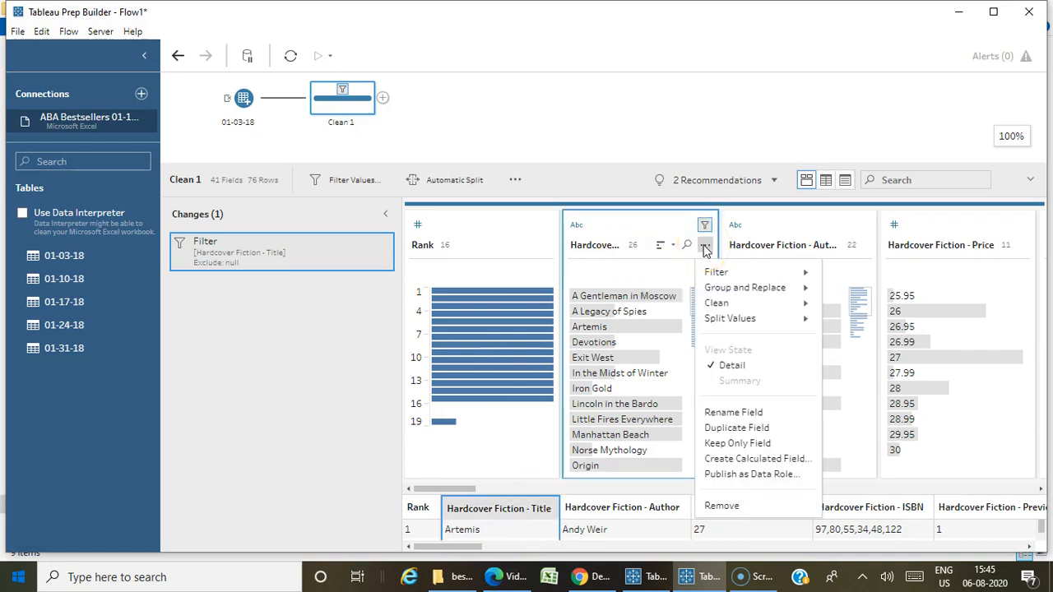
pyautogui.moveTo(712, 272)
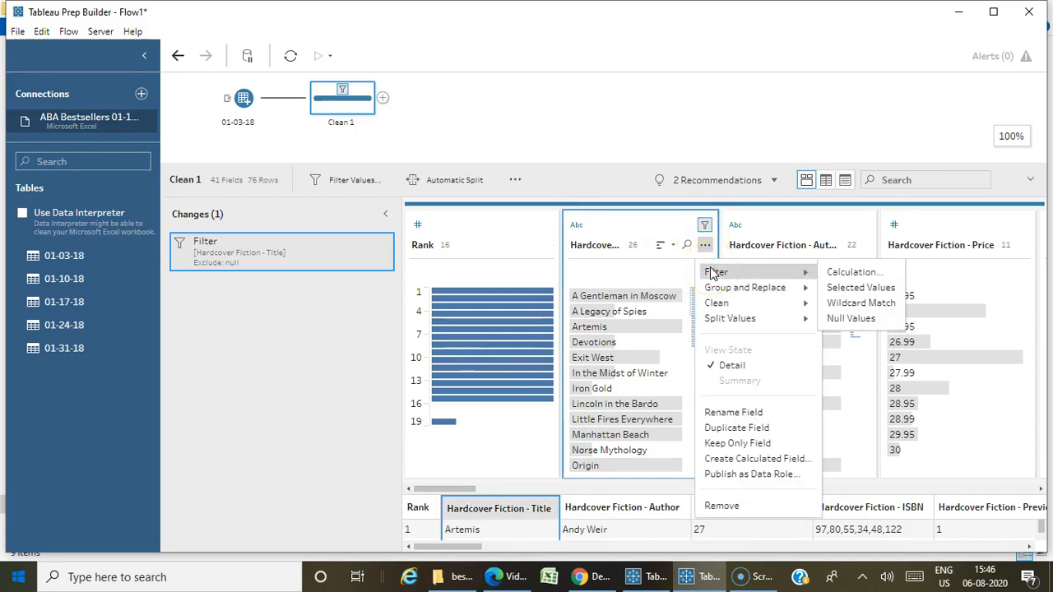
pyautogui.moveTo(712, 303)
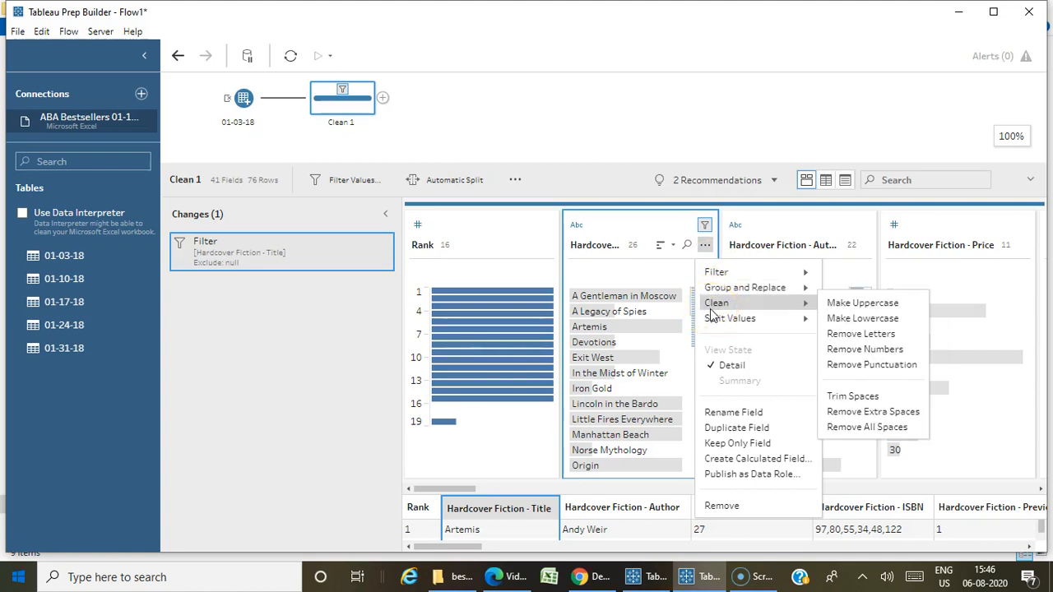
pyautogui.moveTo(713, 321)
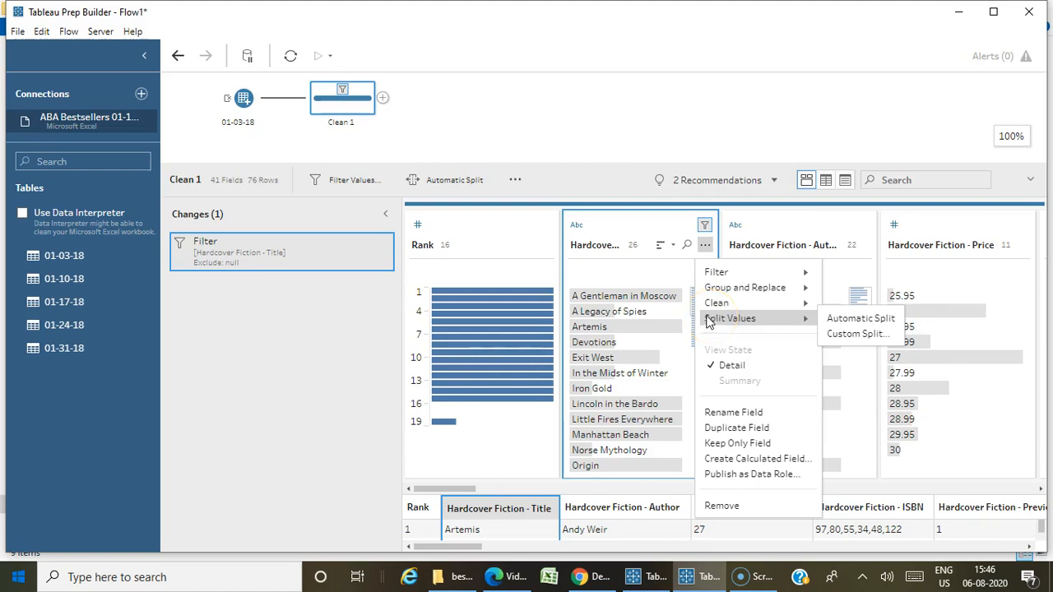
pyautogui.click(601, 122)
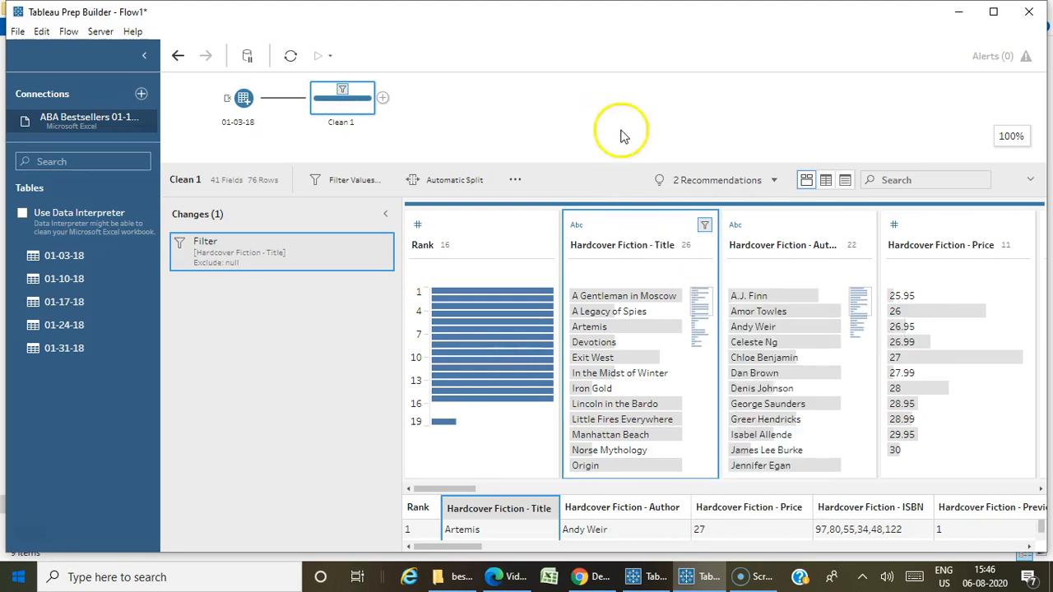
pyautogui.moveTo(447, 489); pyautogui.dragTo(642, 472)
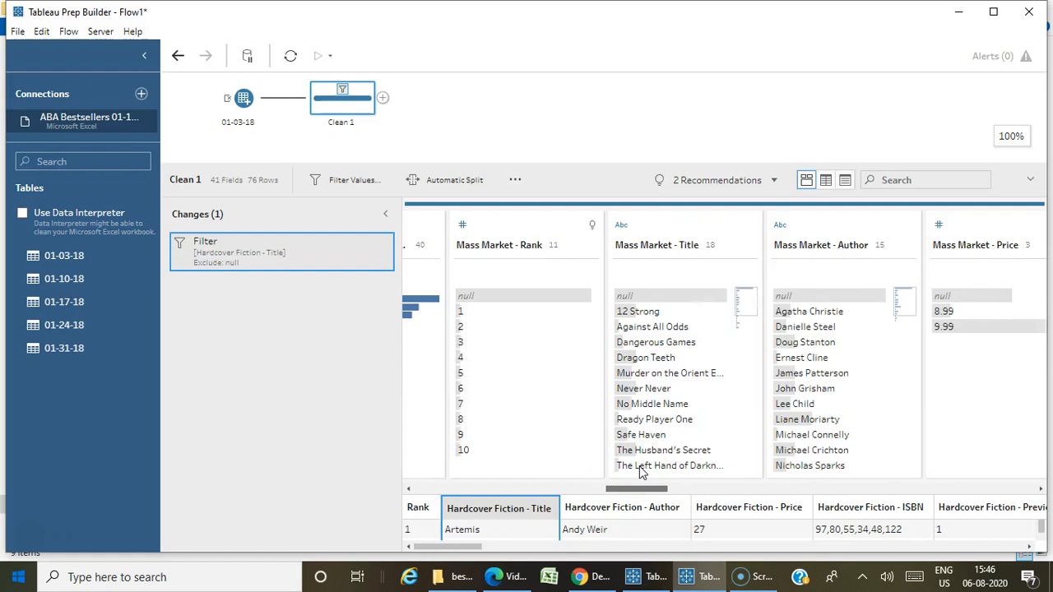
pyautogui.moveTo(642, 472); pyautogui.dragTo(698, 477)
pyautogui.click(619, 259)
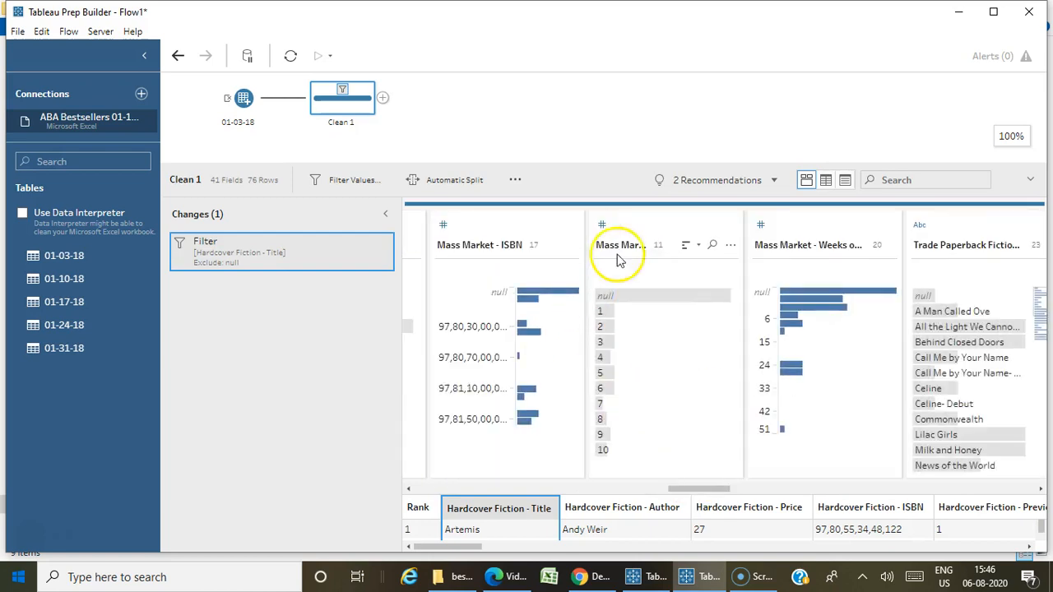
pyautogui.moveTo(669, 483); pyautogui.dragTo(1028, 466)
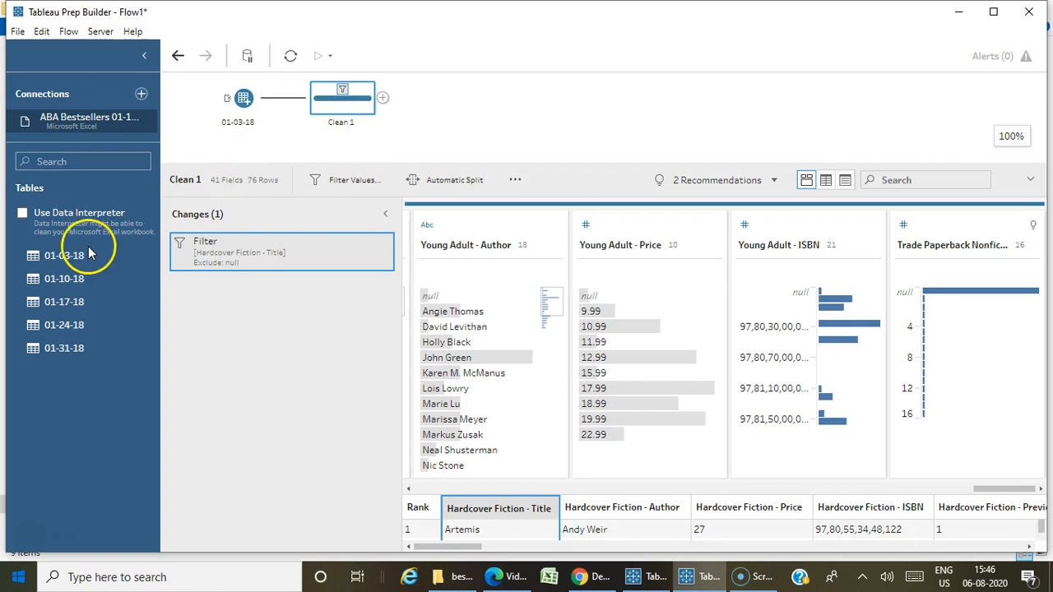
# Rename the Clean 1 step as Removed Null.
pyautogui.rightClick(365, 113)
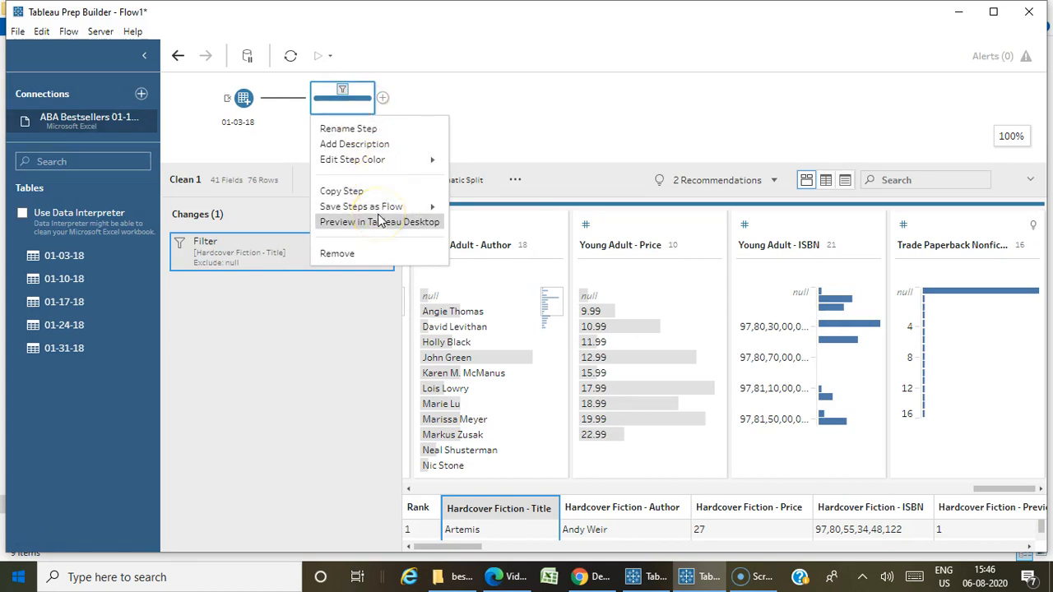
pyautogui.click(423, 95)
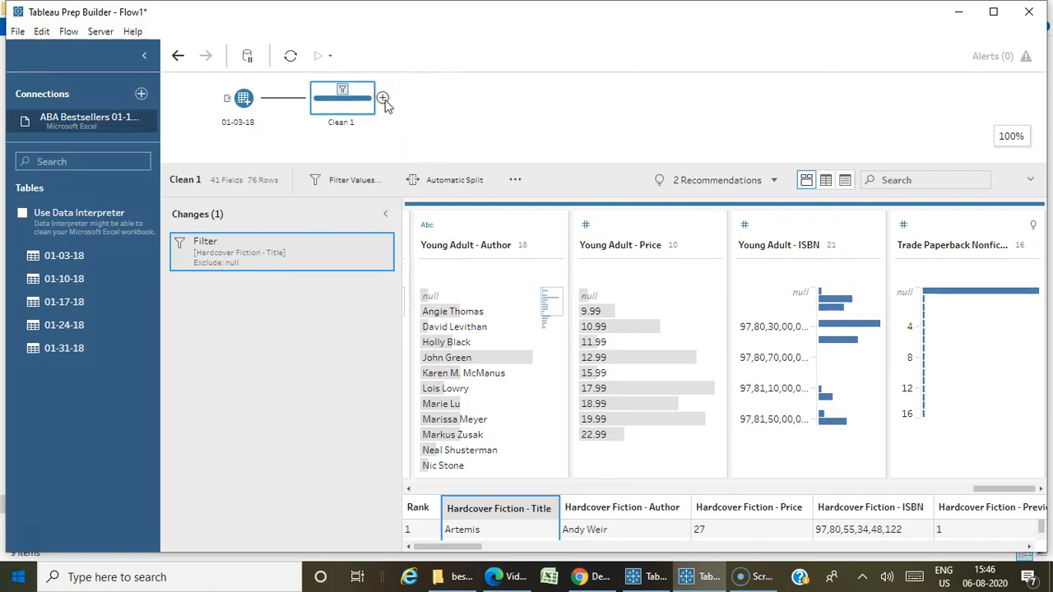
pyautogui.rightClick(355, 98)
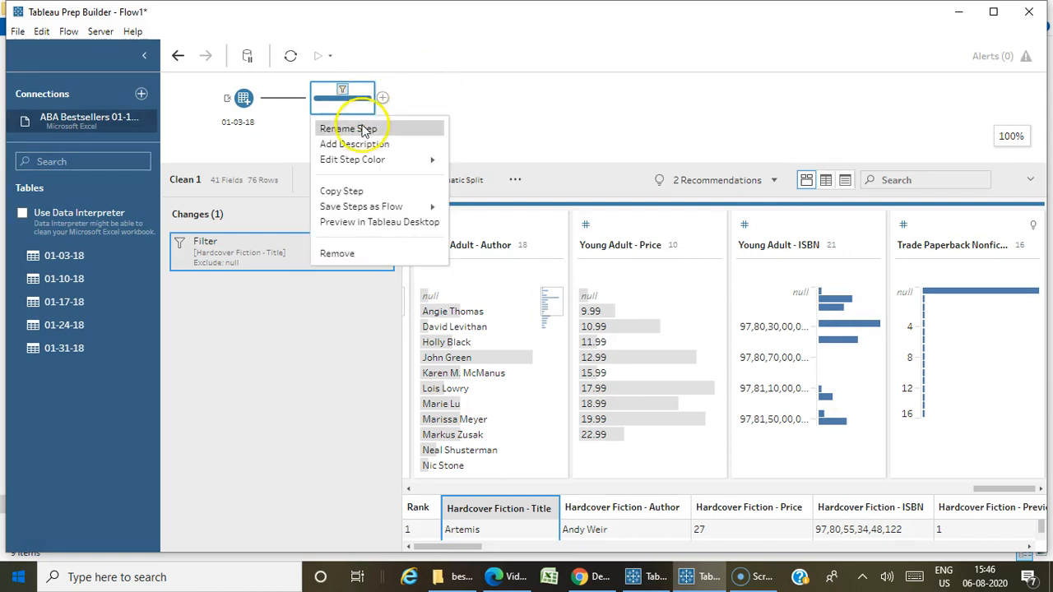
pyautogui.click(362, 130)
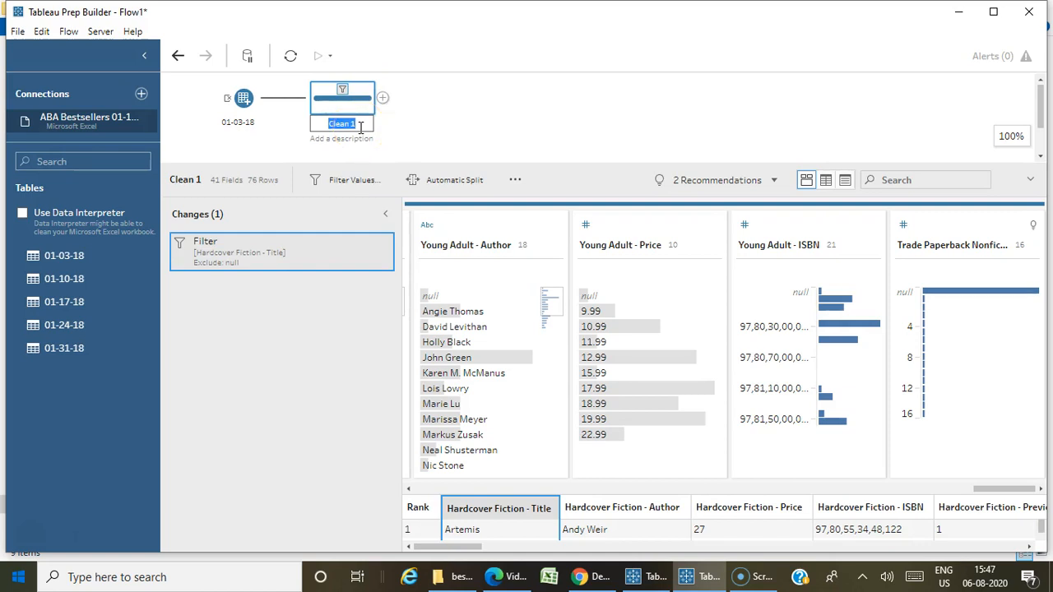
pyautogui.write('Removed Null')
pyautogui.click(422, 104)
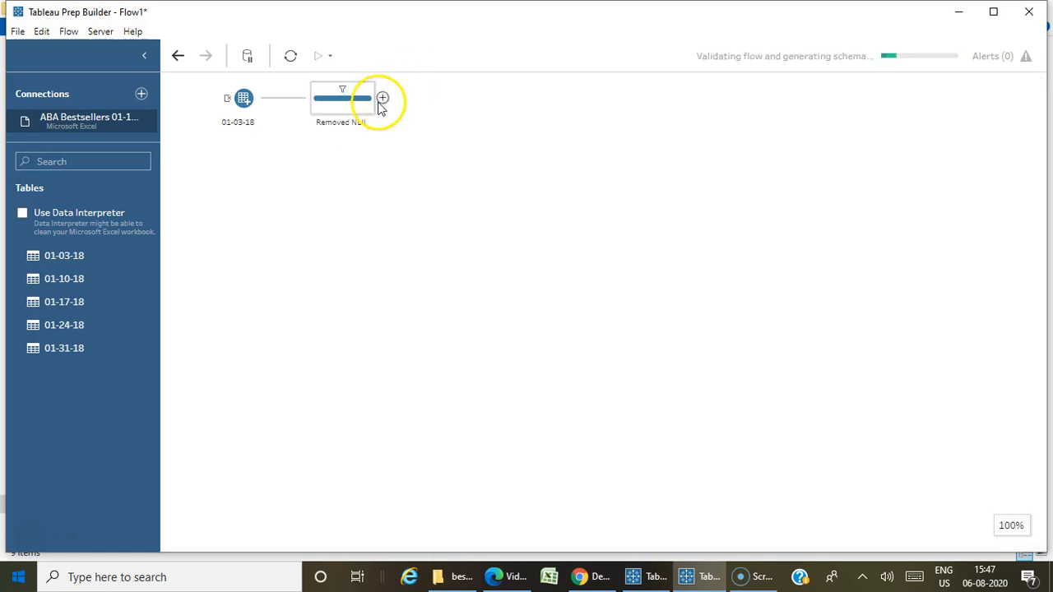
# Add an Output step after the Removed Null step and review its available output types.
pyautogui.click(383, 98)
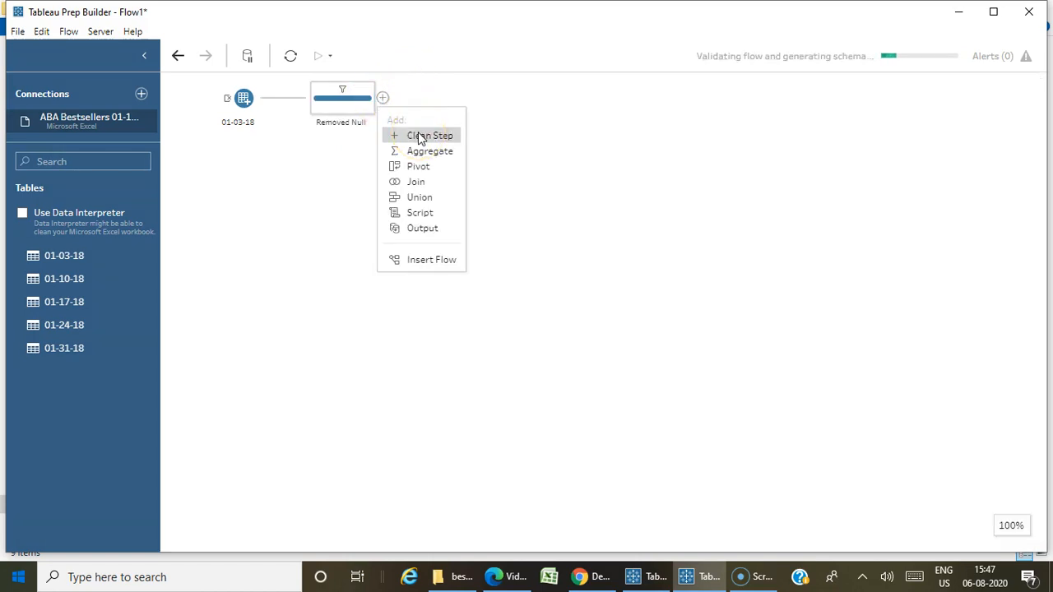
pyautogui.click(422, 227)
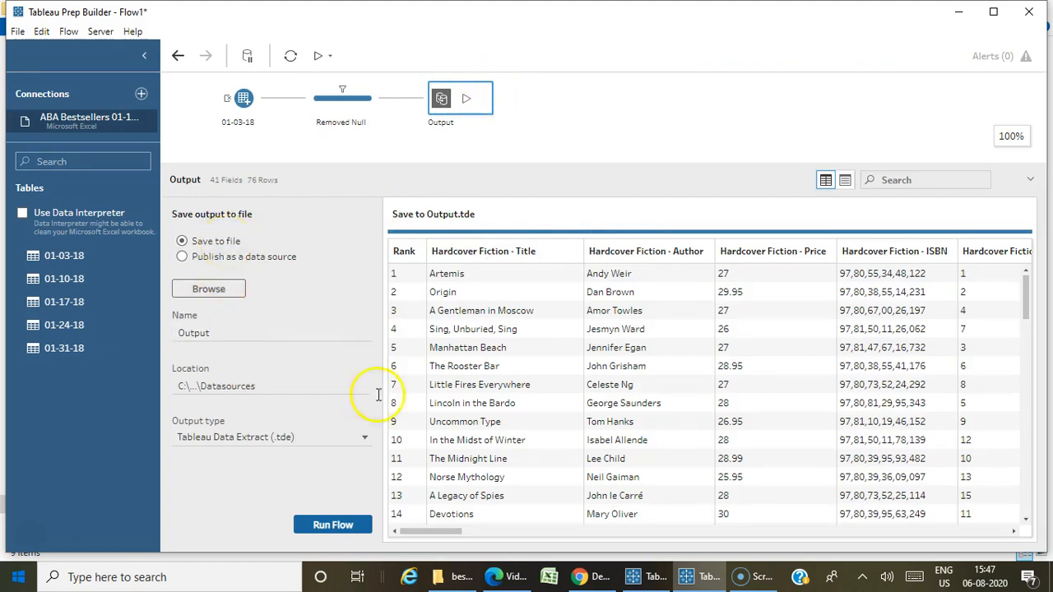
pyautogui.click(268, 442)
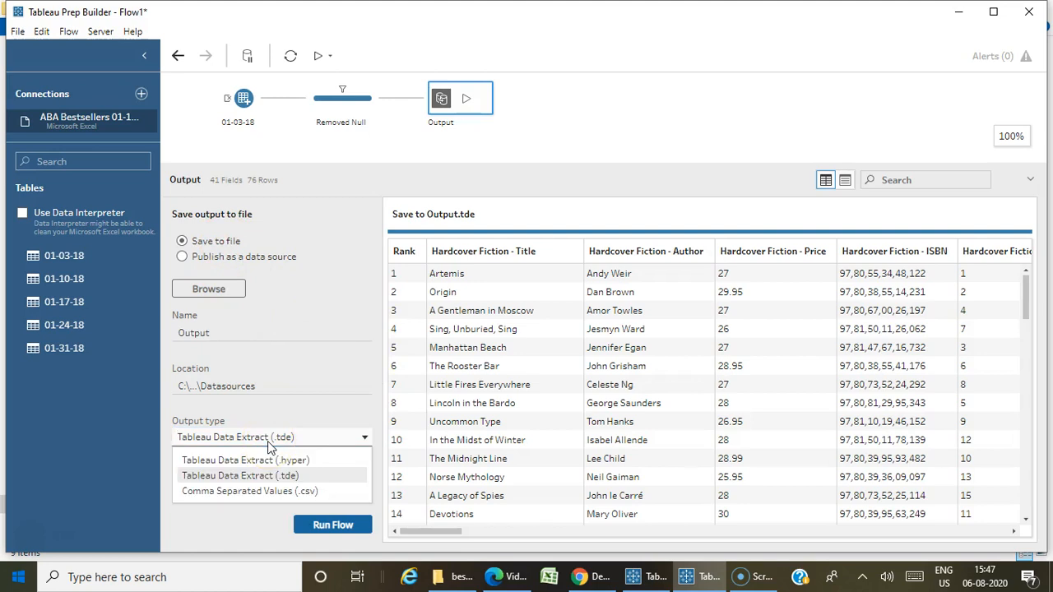
pyautogui.click(277, 290)
# Try publishing the output as a data source, check the server choices, and restore saving to file.
pyautogui.click(253, 260)
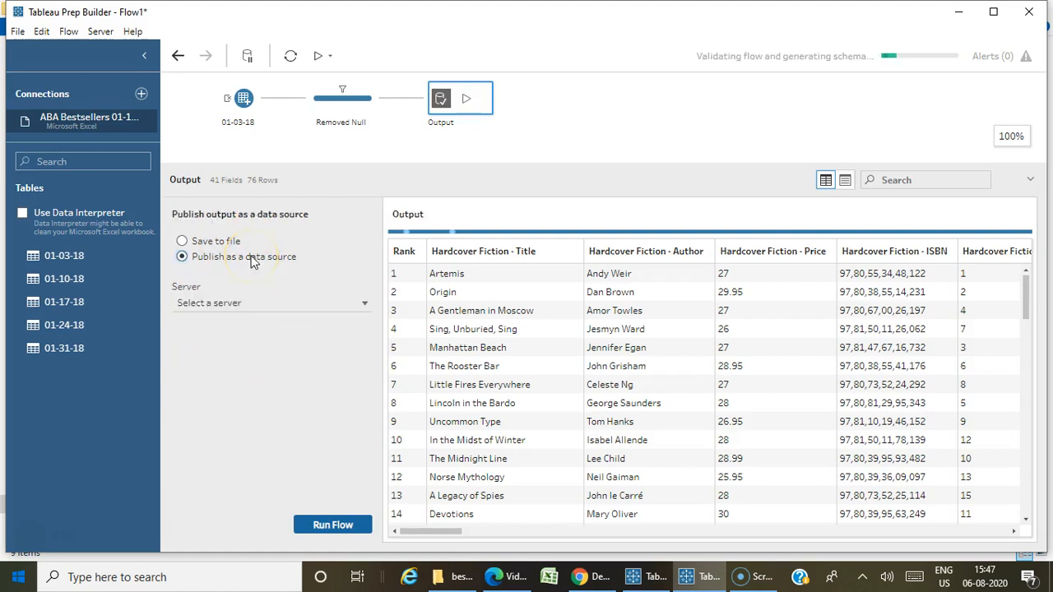
pyautogui.click(276, 306)
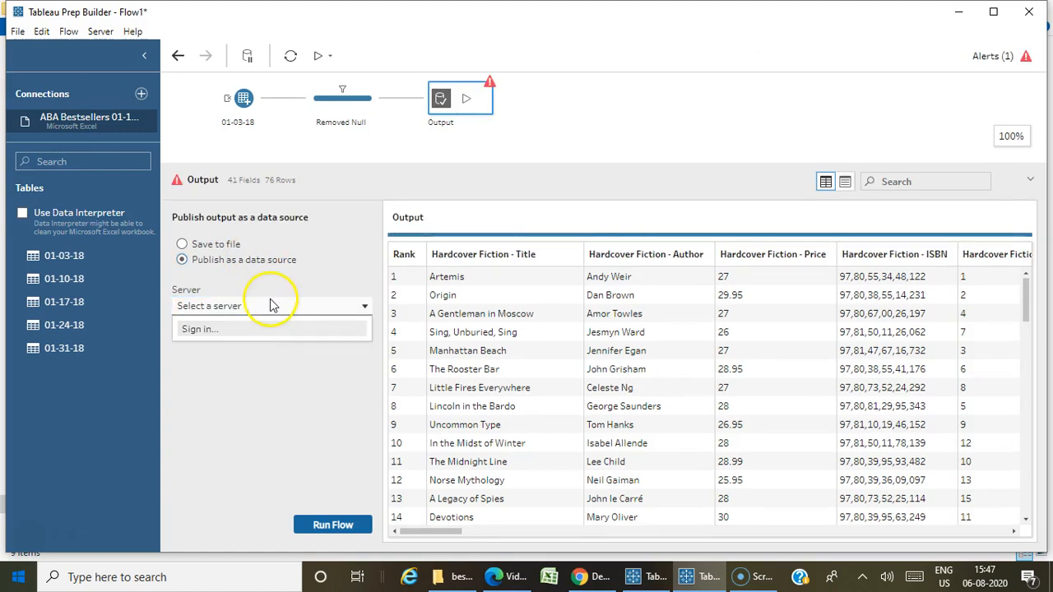
pyautogui.click(225, 252)
pyautogui.click(225, 250)
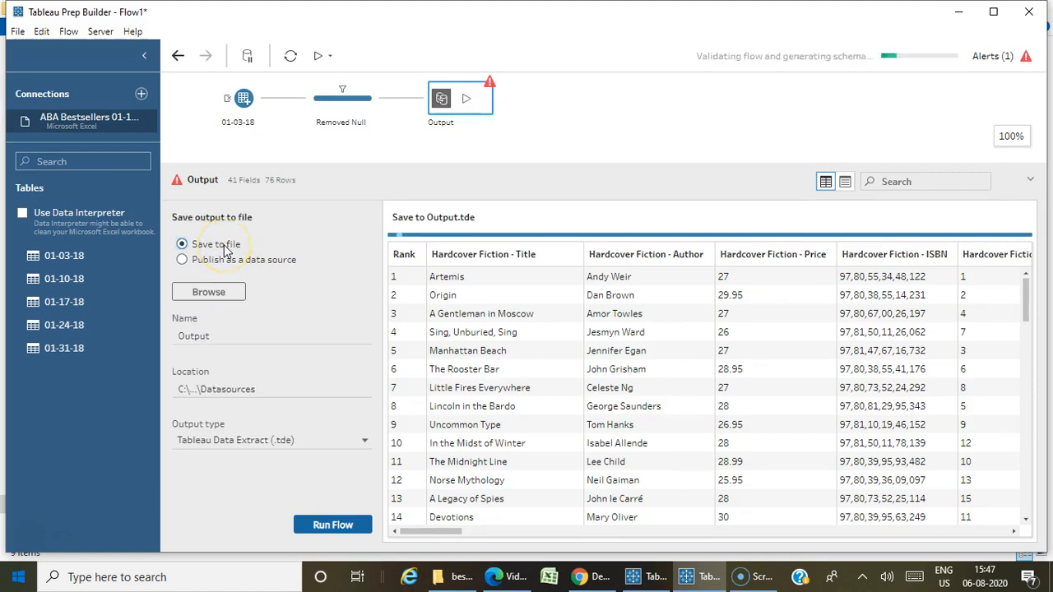
# Set the output type to Comma Separated Values (.csv) and check the output's name and location.
pyautogui.click(287, 437)
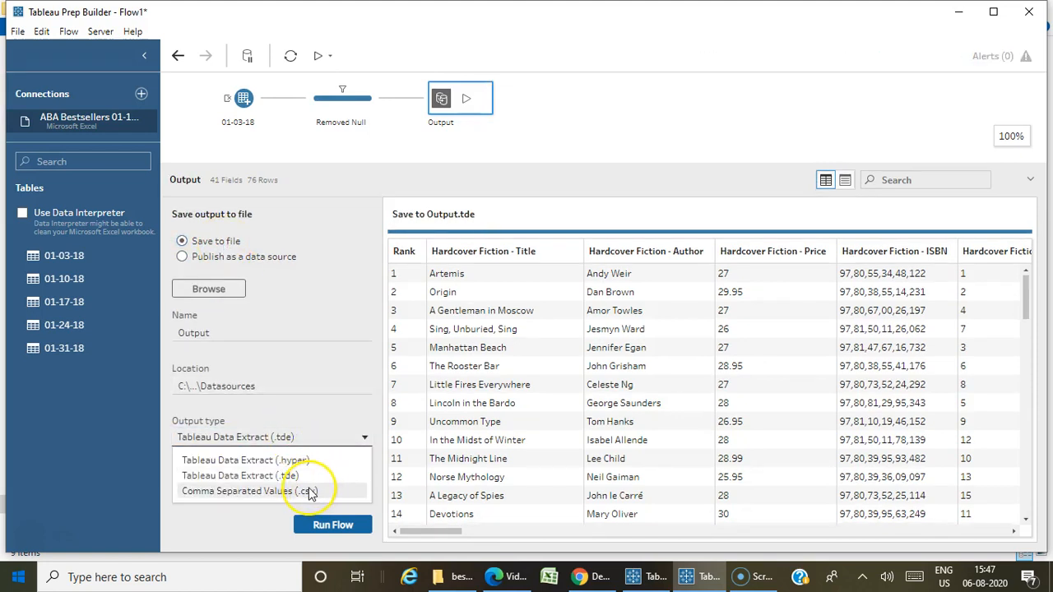
pyautogui.click(310, 492)
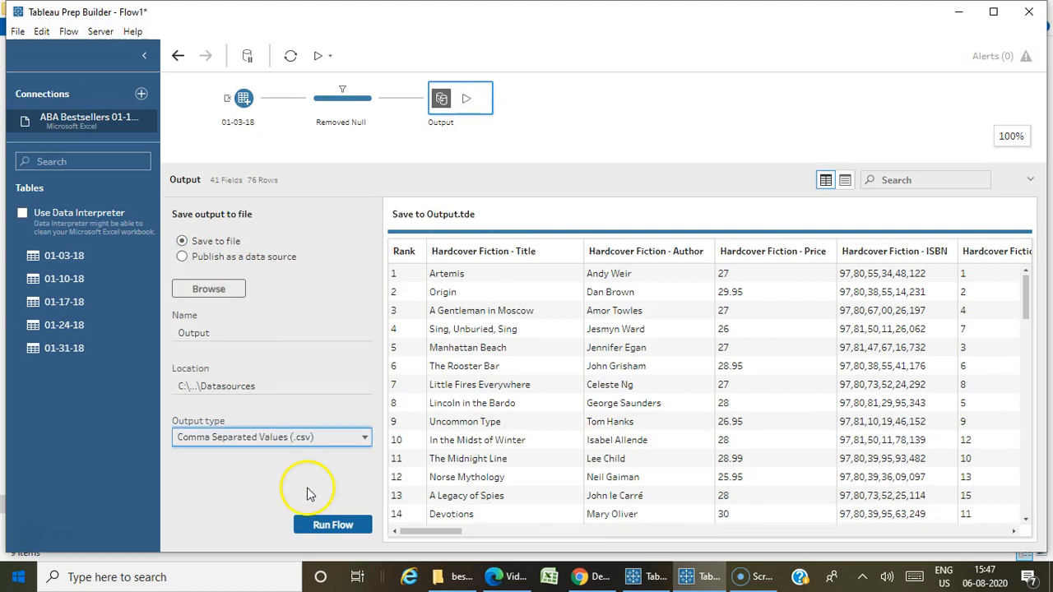
pyautogui.click(279, 385)
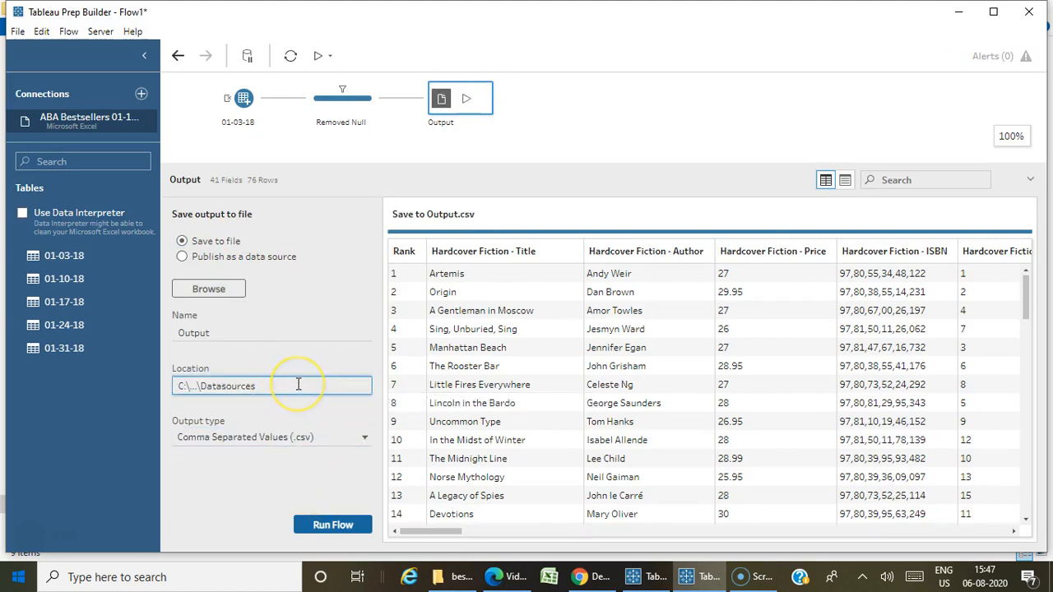
pyautogui.click(234, 331)
pyautogui.doubleClick(233, 329)
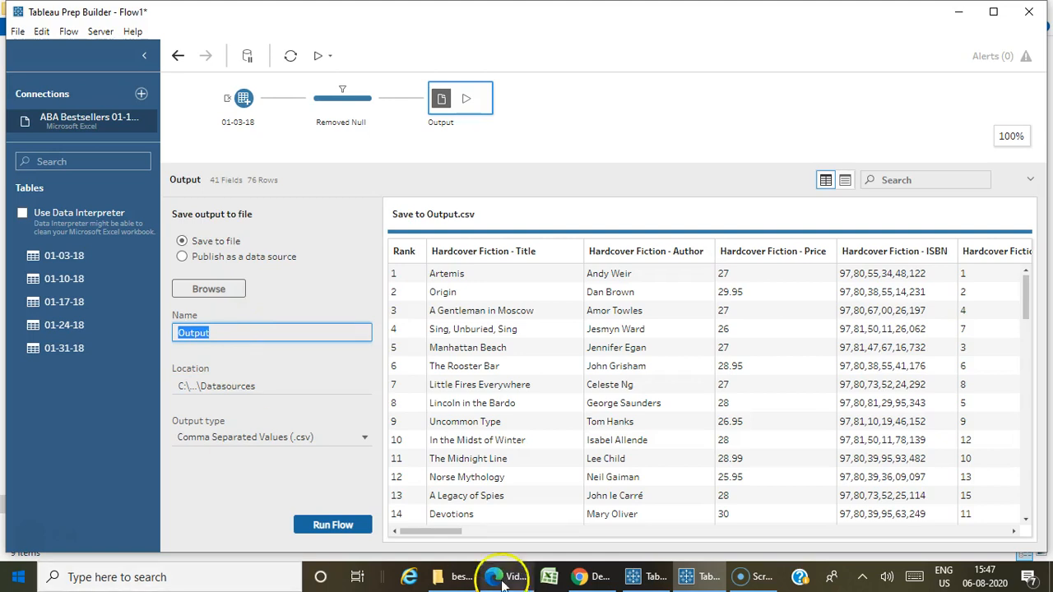
pyautogui.click(202, 386)
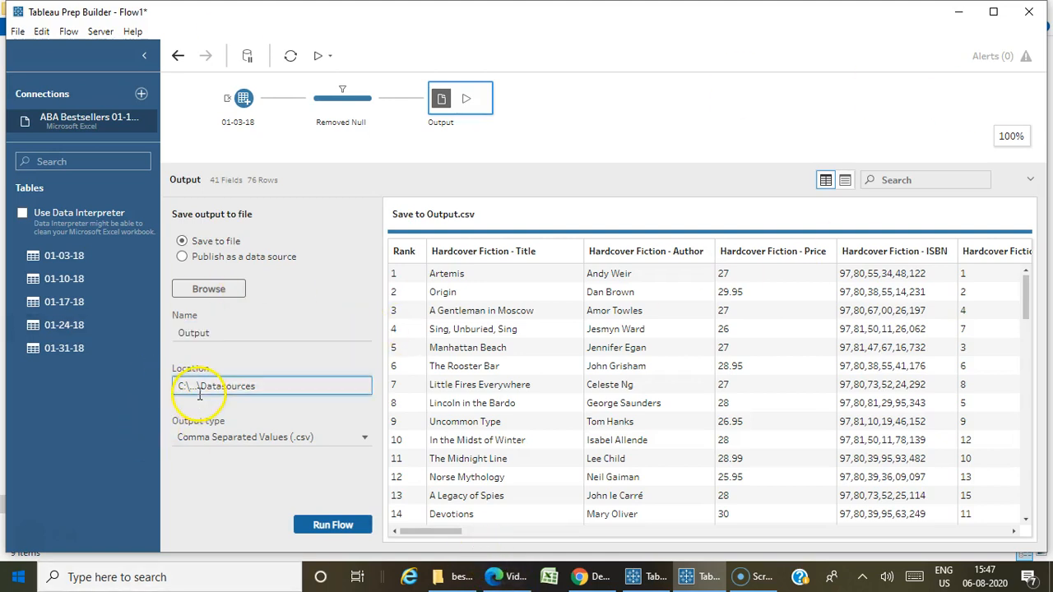
# Browse My Tableau Prep Repository for the output location and open its Datasources folder.
pyautogui.click(212, 292)
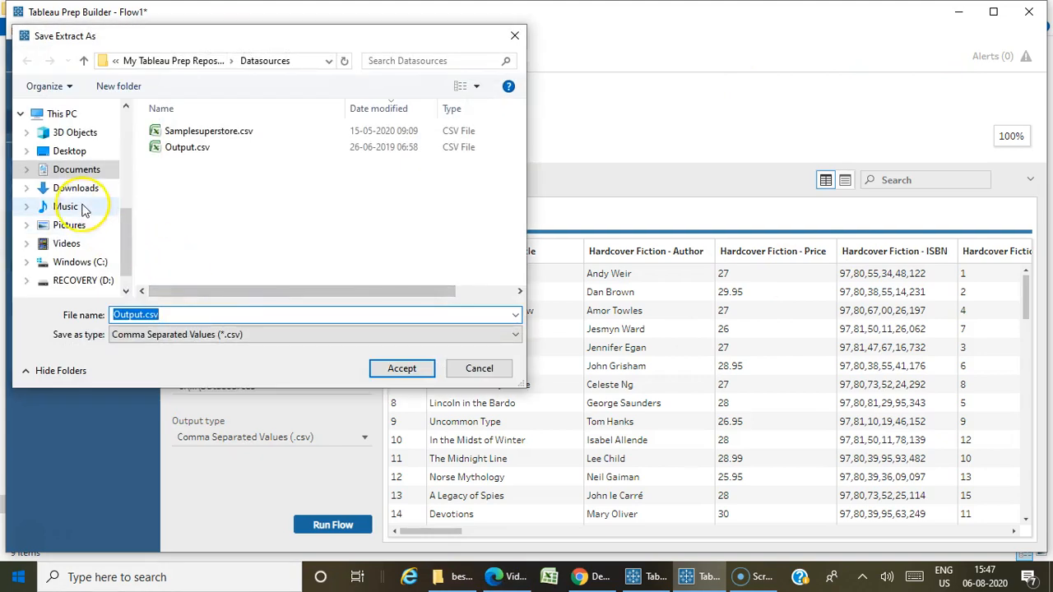
pyautogui.click(207, 63)
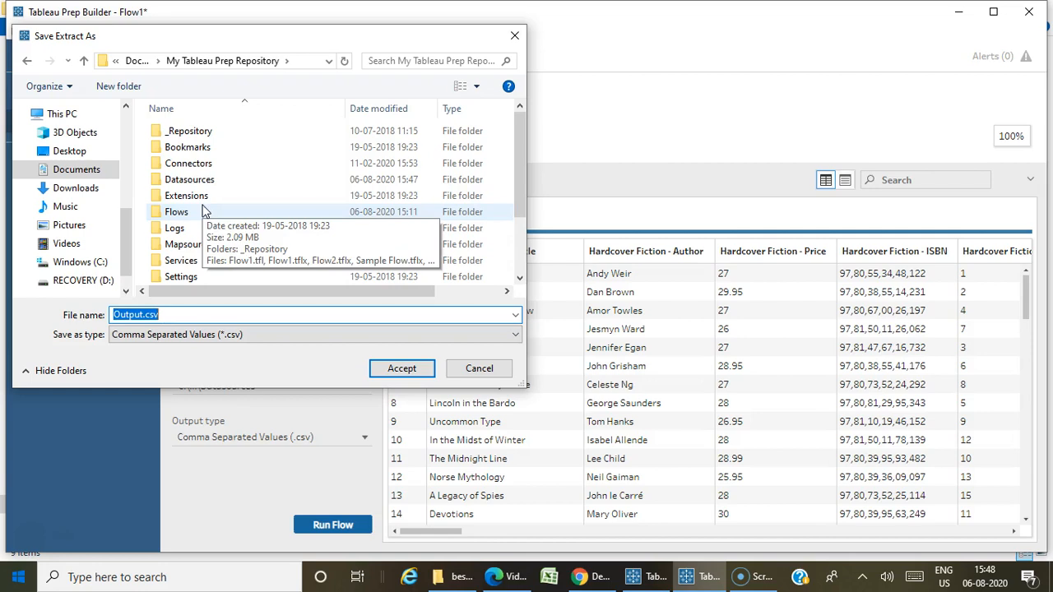
pyautogui.scroll(-2, 277, 211)
pyautogui.scroll(2, 277, 205)
pyautogui.doubleClick(218, 180)
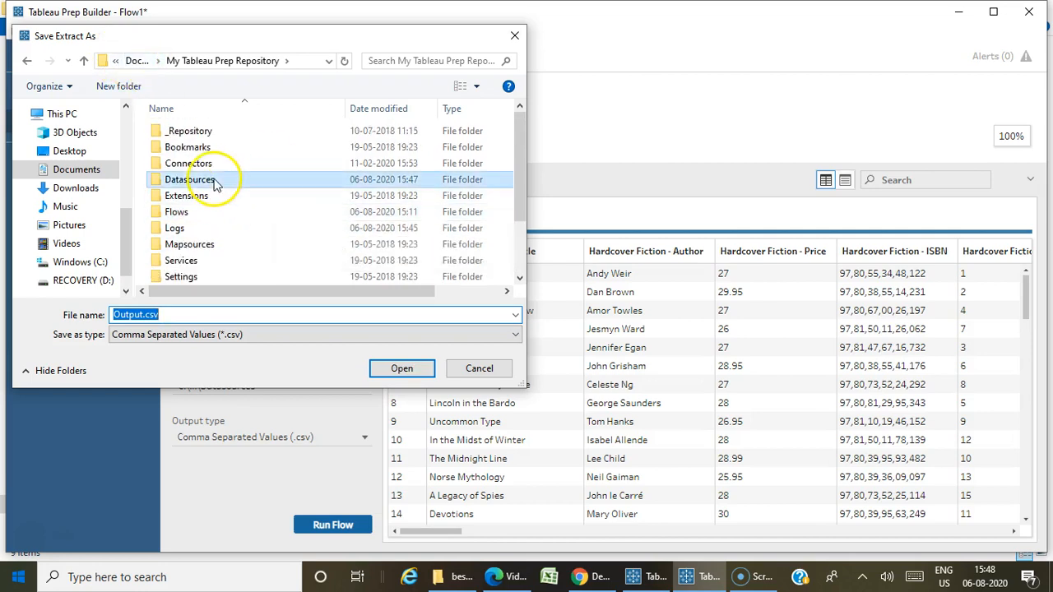
# Name the output file Bestseller 2018.csv and accept it in the Datasources folder.
pyautogui.click(140, 314)
pyautogui.click(139, 314)
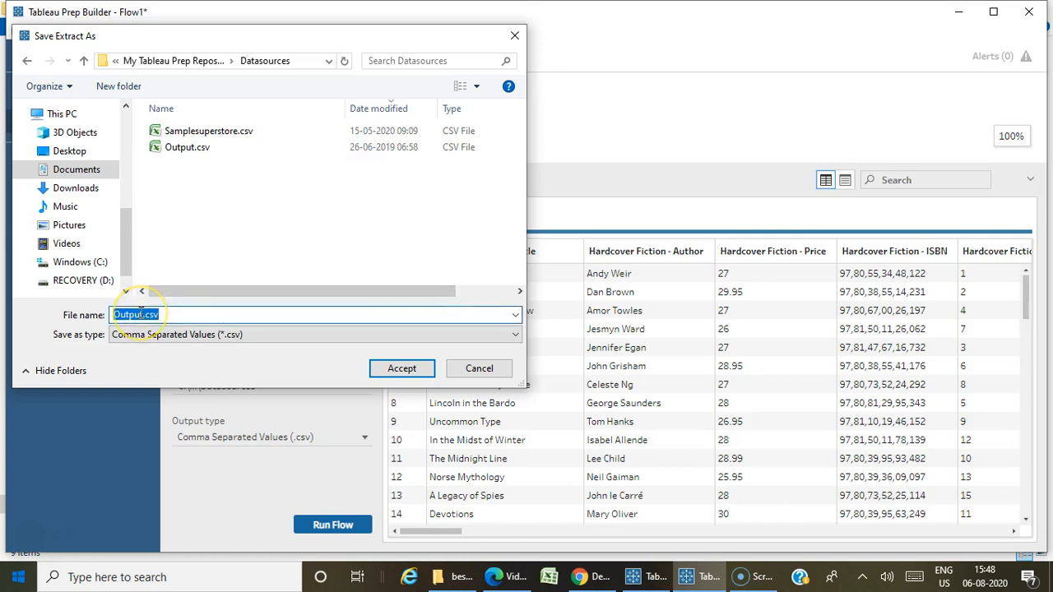
pyautogui.moveTo(140, 314); pyautogui.dragTo(70, 342)
pyautogui.press('BackSpace')
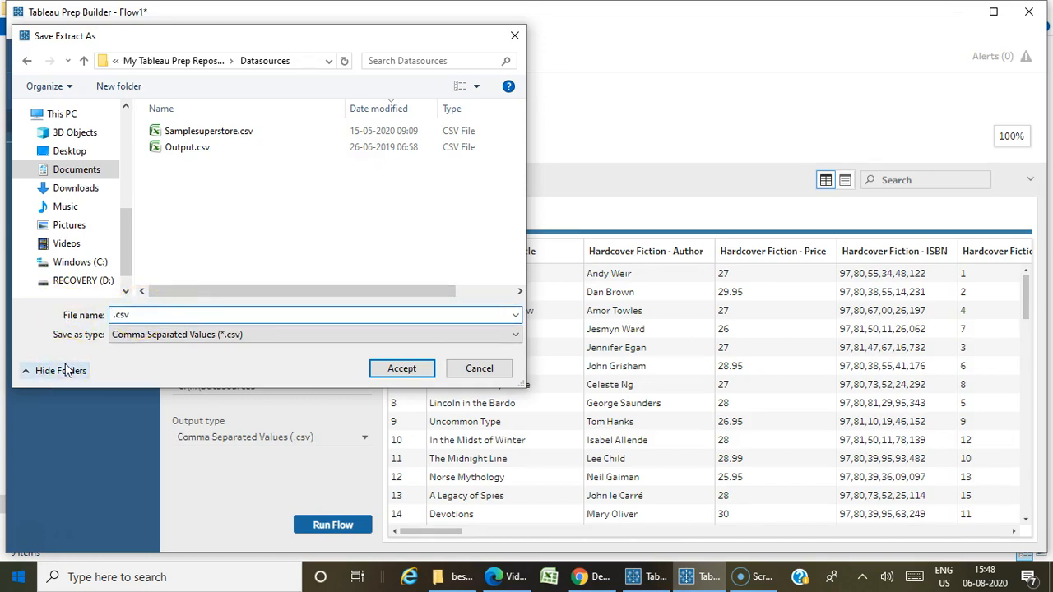
pyautogui.press('Escape')
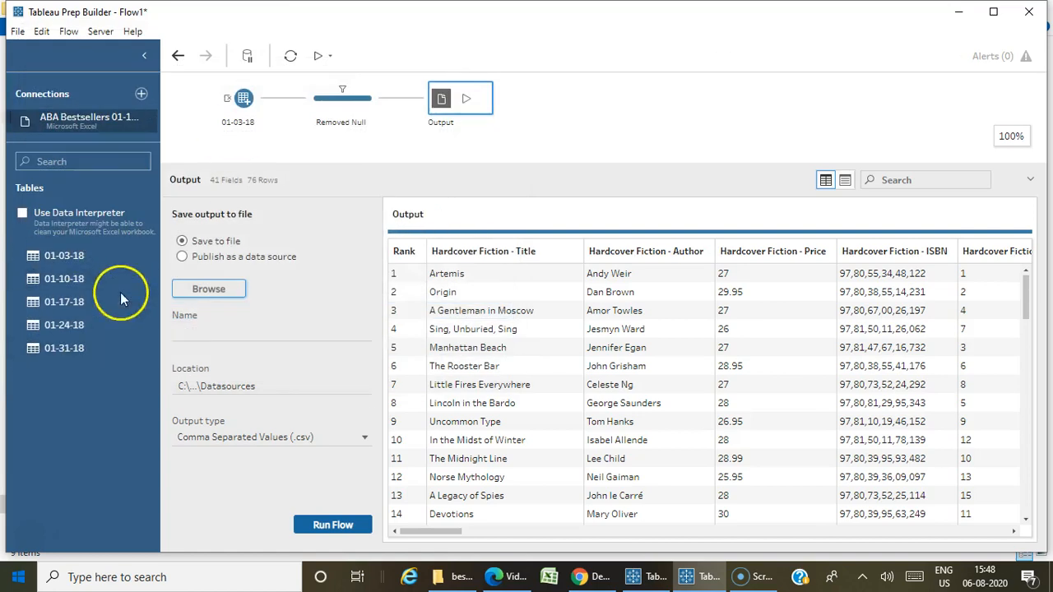
pyautogui.click(198, 291)
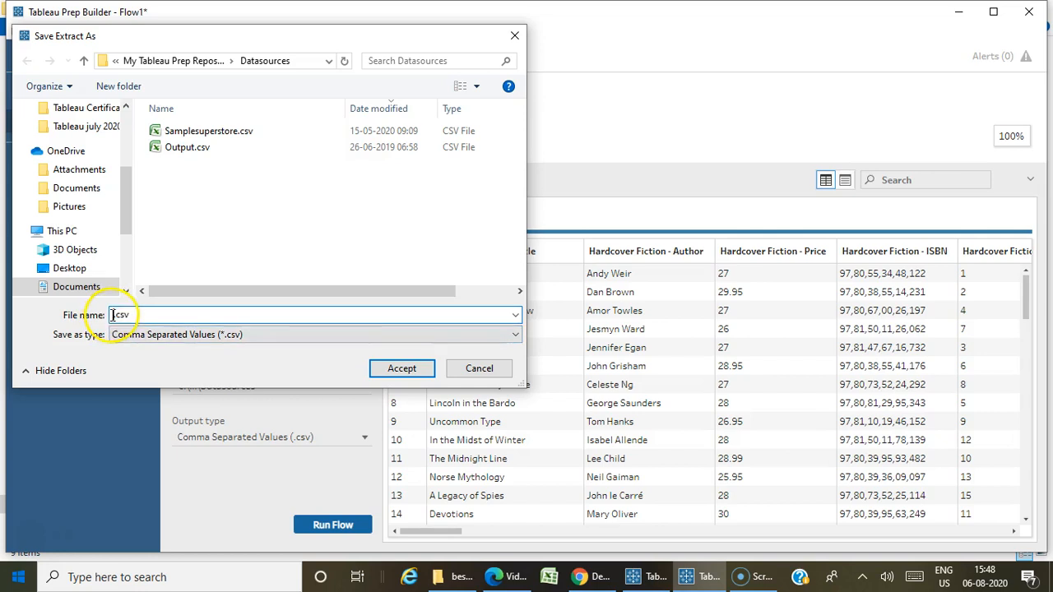
pyautogui.write('Bestseller 2018')
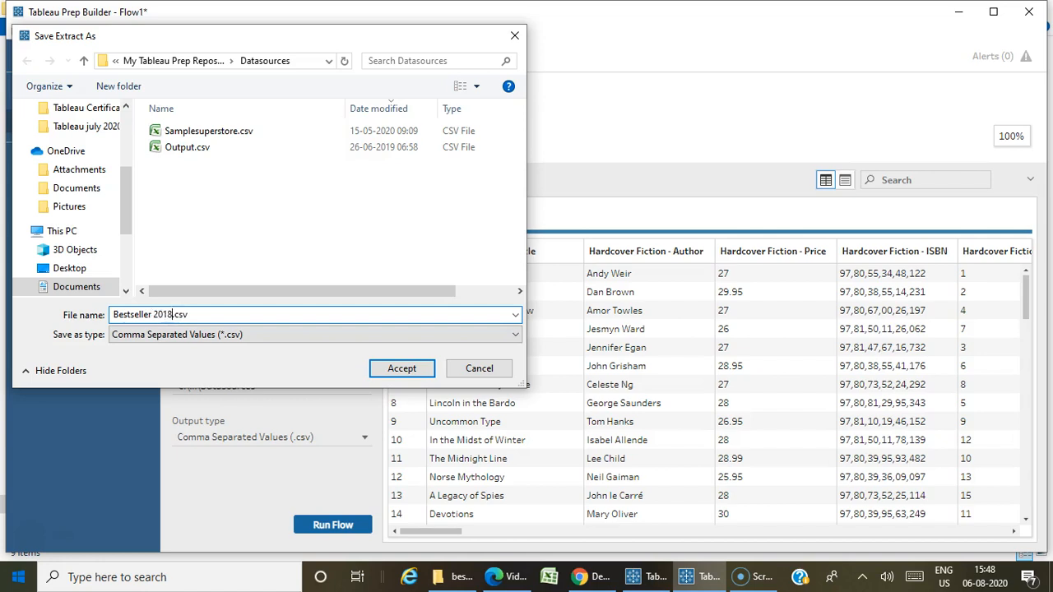
pyautogui.click(402, 369)
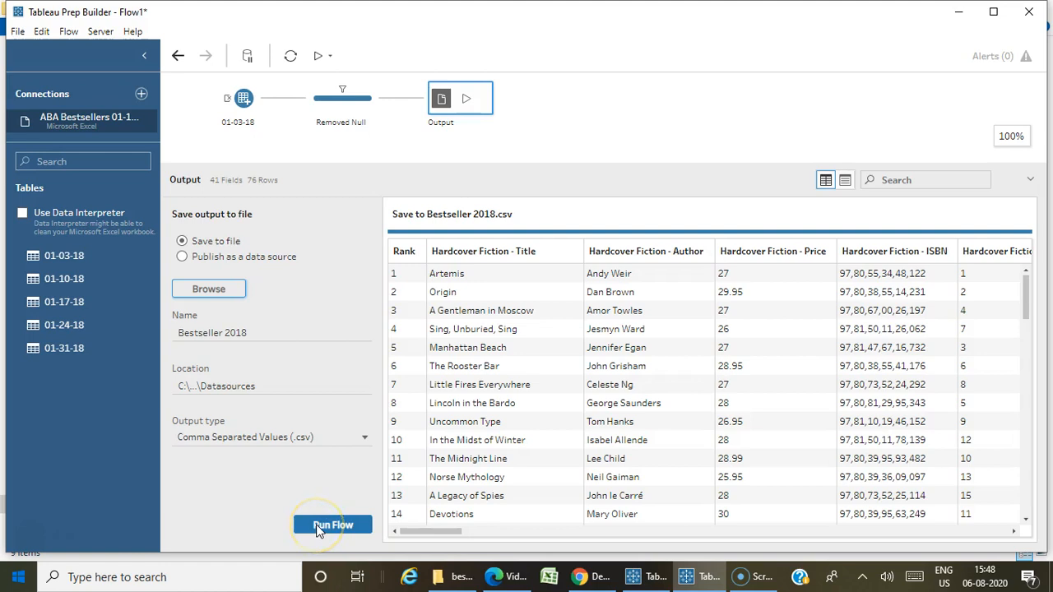
# Run the flow's output and open My Tableau Prep Repository's Datasources folder from Documents in File Explorer.
pyautogui.click(468, 102)
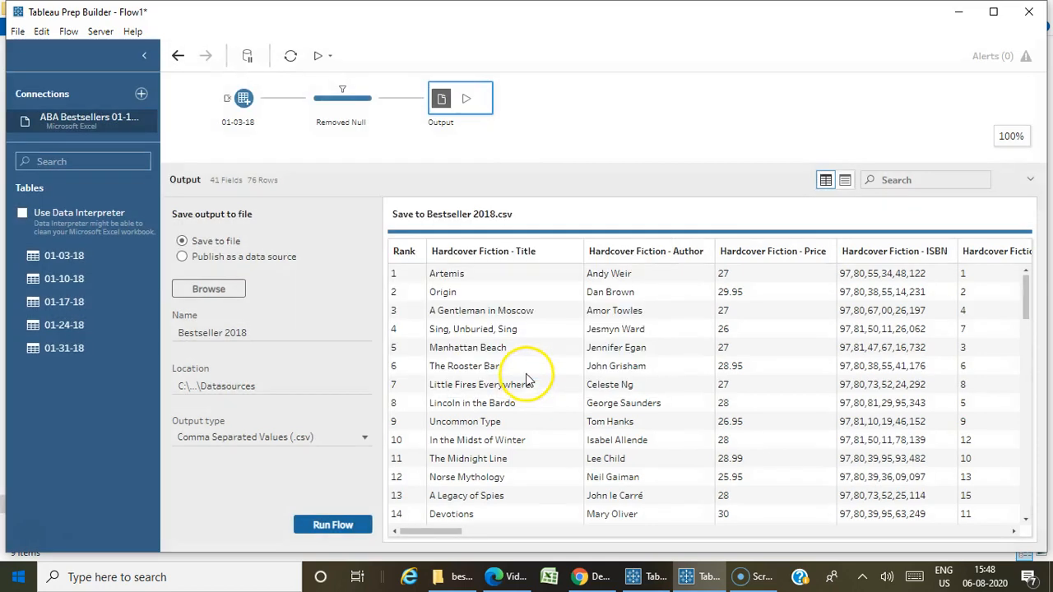
pyautogui.click(458, 577)
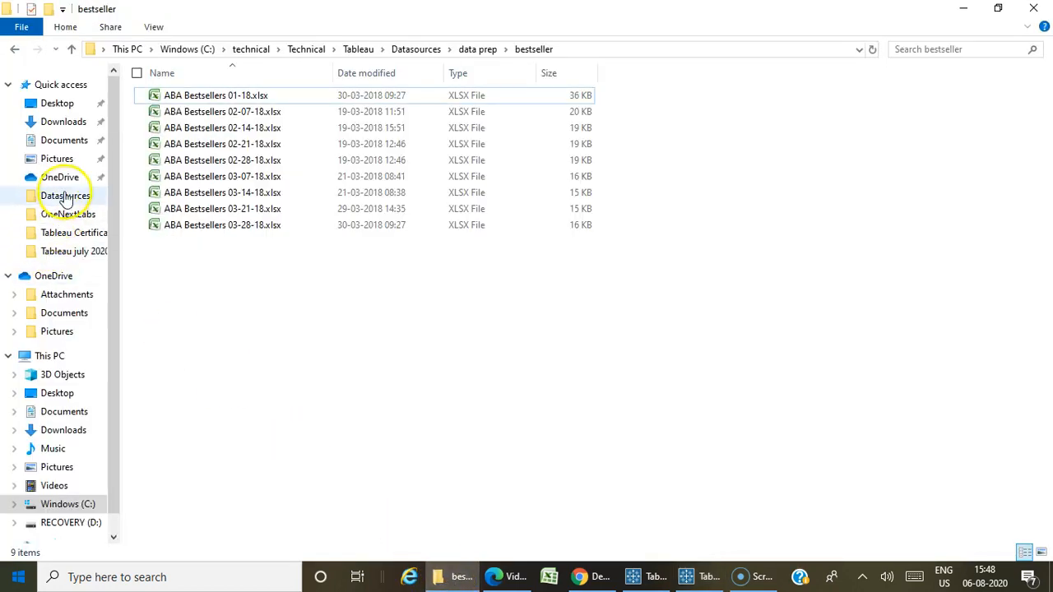
pyautogui.click(73, 142)
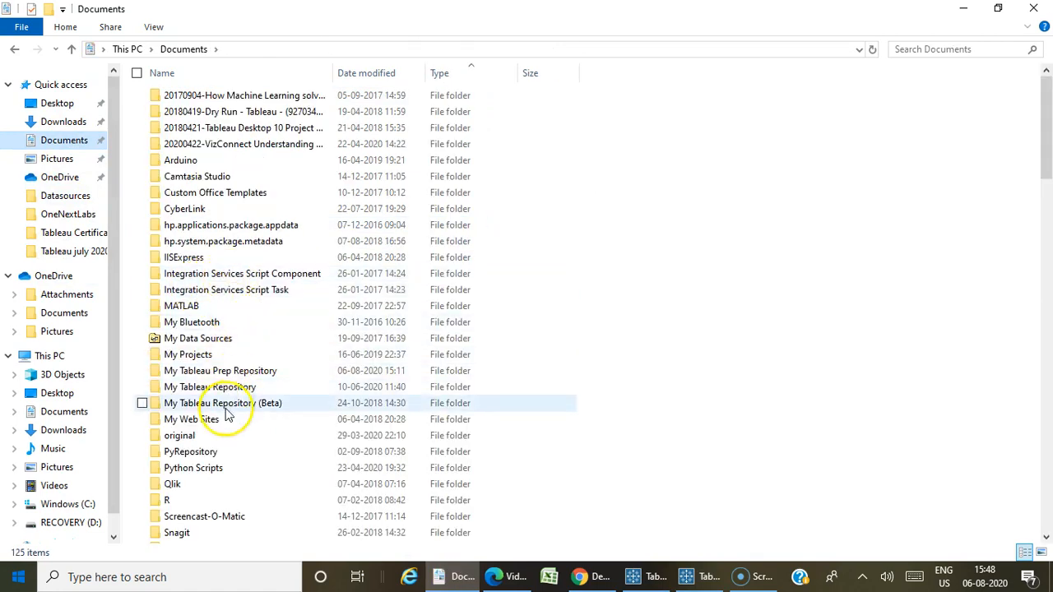
pyautogui.doubleClick(227, 371)
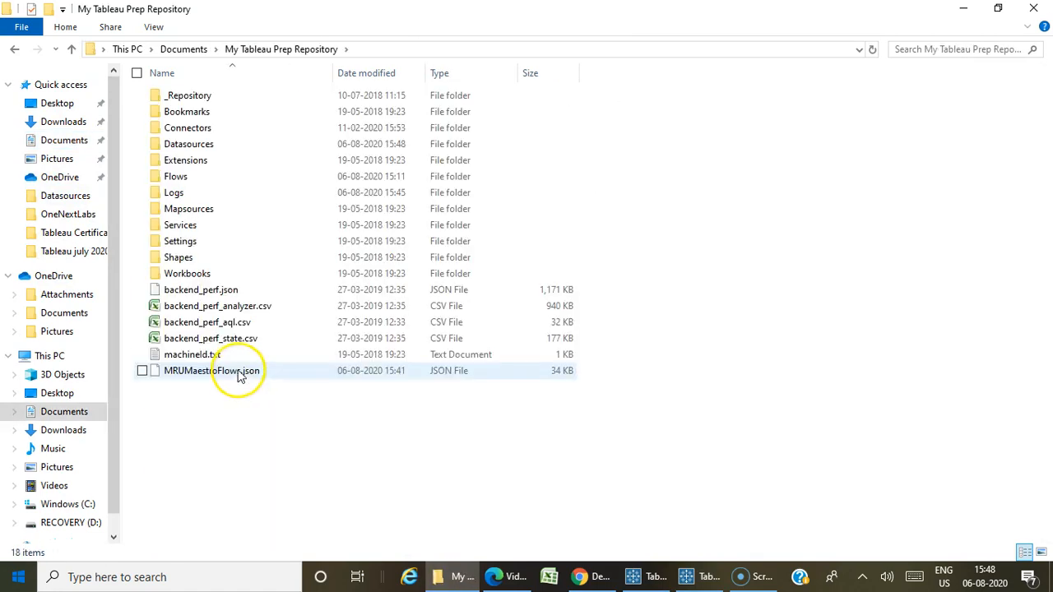
pyautogui.doubleClick(187, 145)
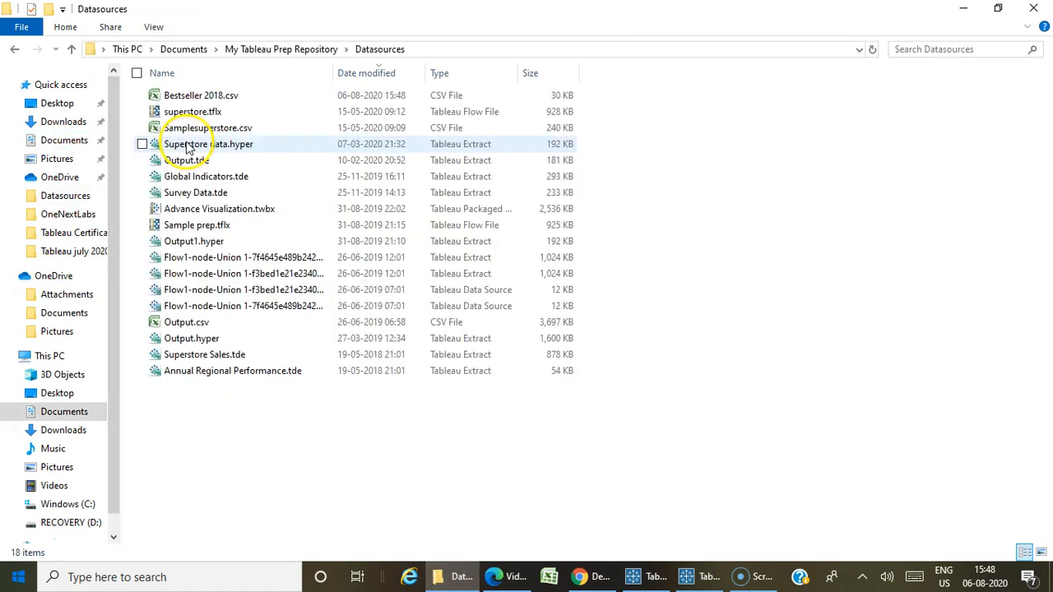
# Open the exported Bestseller 2018.csv and bring its Excel window to the front.
pyautogui.doubleClick(226, 97)
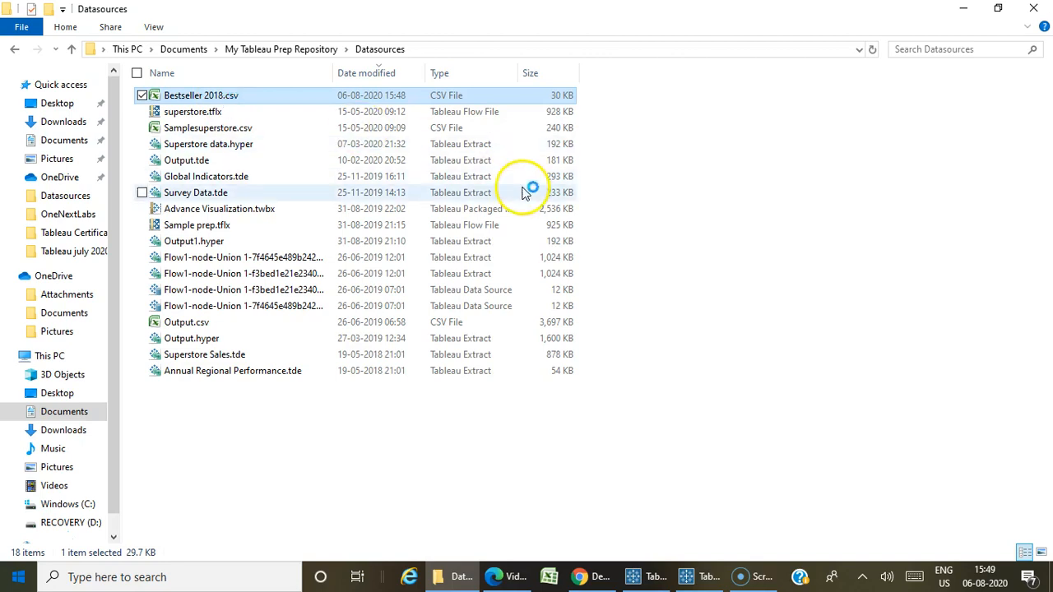
pyautogui.click(708, 577)
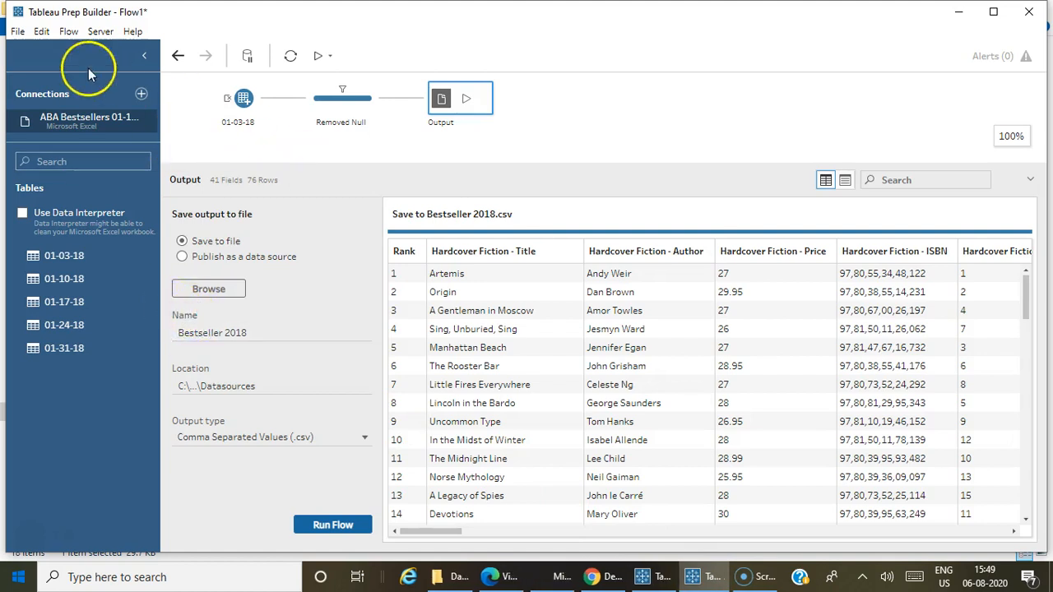
pyautogui.click(533, 578)
pyautogui.click(525, 326)
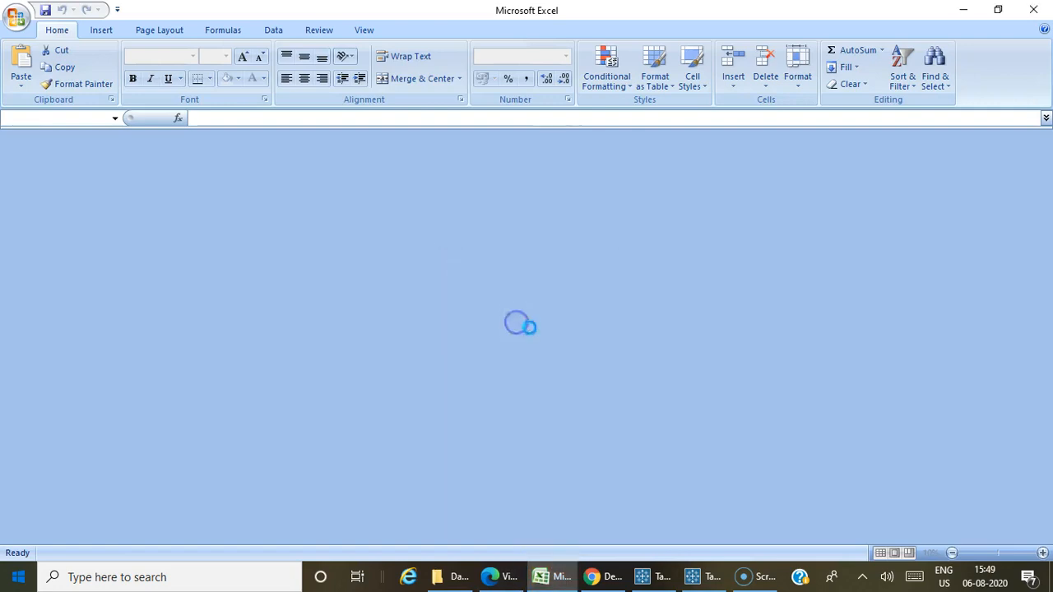
# Return to Tableau Prep Builder and start saving the flow as a new file of type Packaged Tableau Flow Files (*.tflx).
pyautogui.click(701, 576)
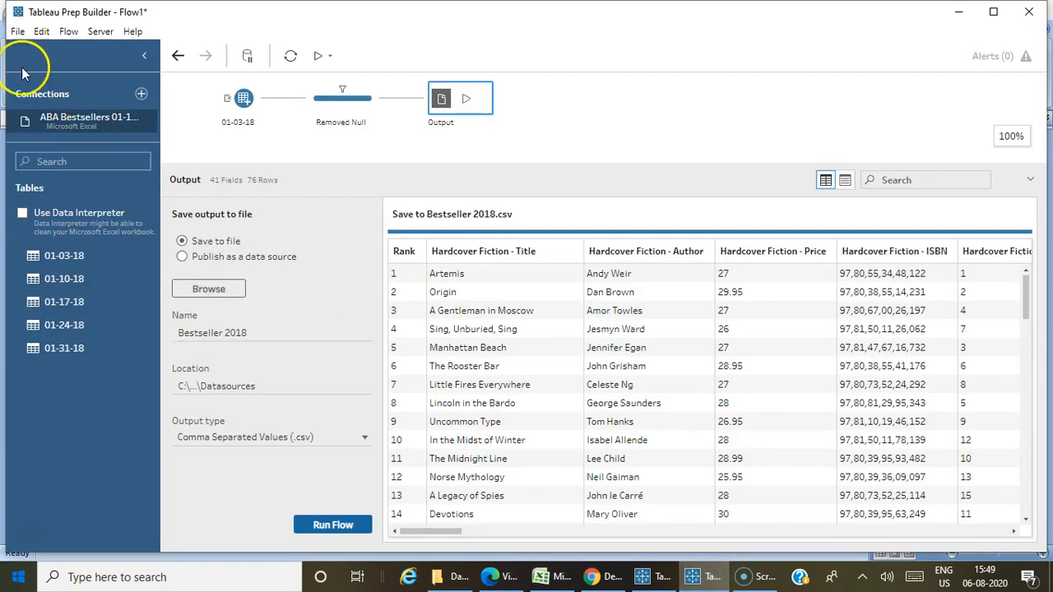
pyautogui.click(17, 31)
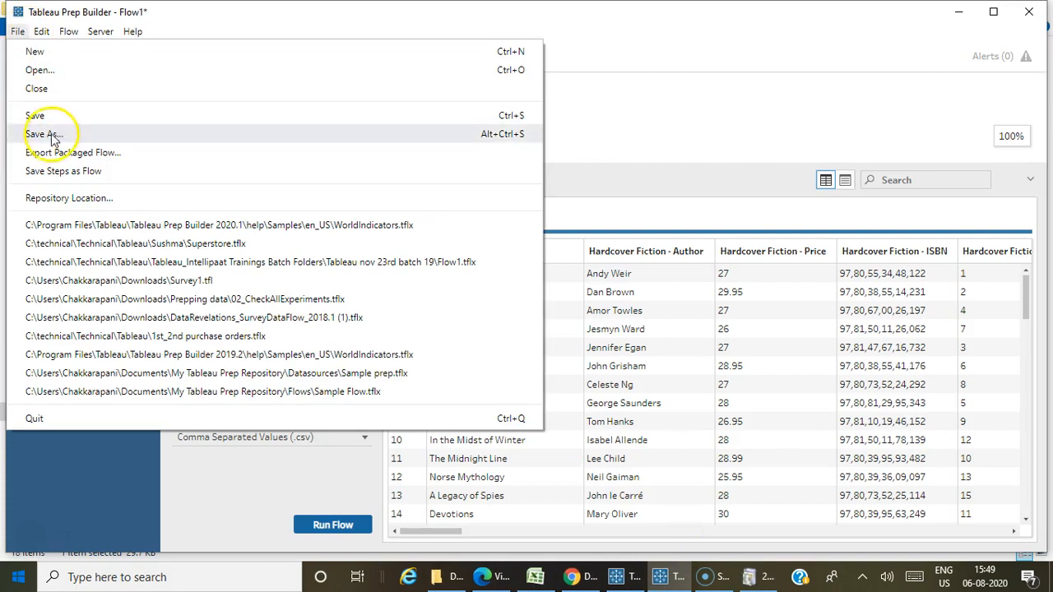
pyautogui.click(46, 134)
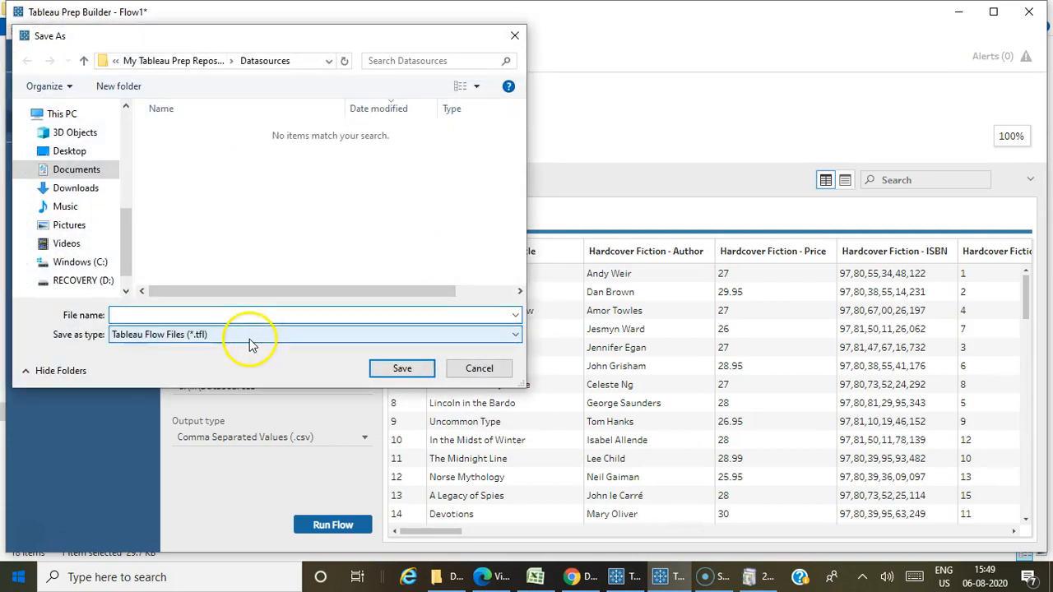
pyautogui.click(251, 338)
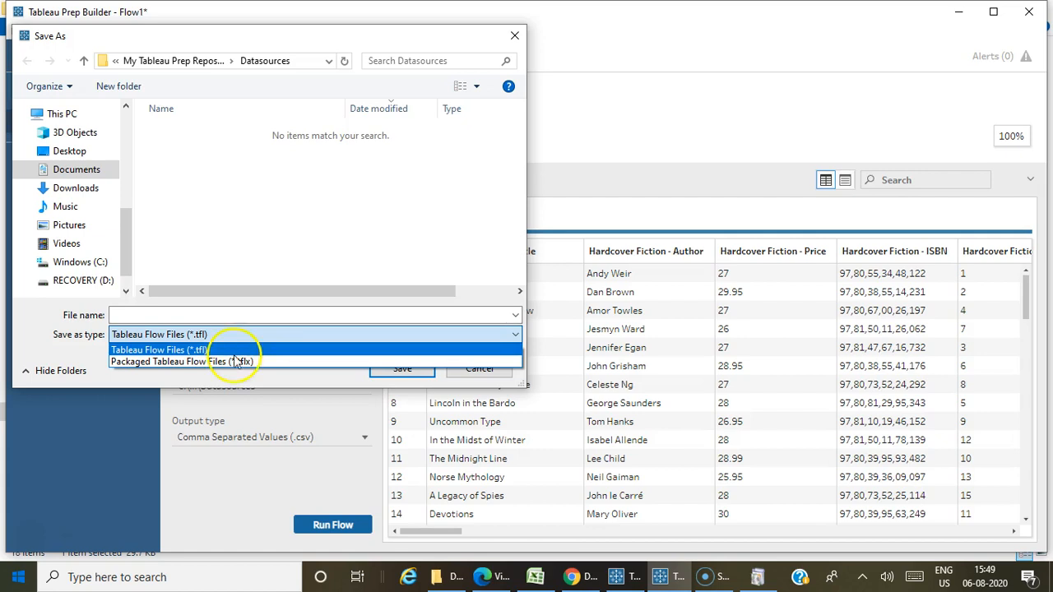
pyautogui.click(229, 364)
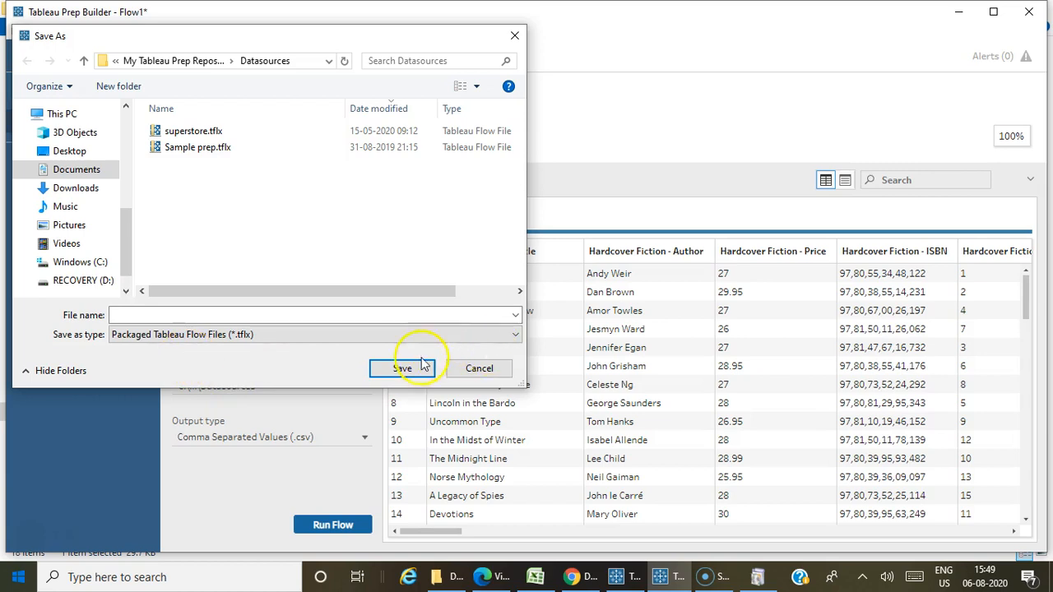
# Name the flow file Bestseller workflow and save it in the Datasources folder.
pyautogui.click(173, 315)
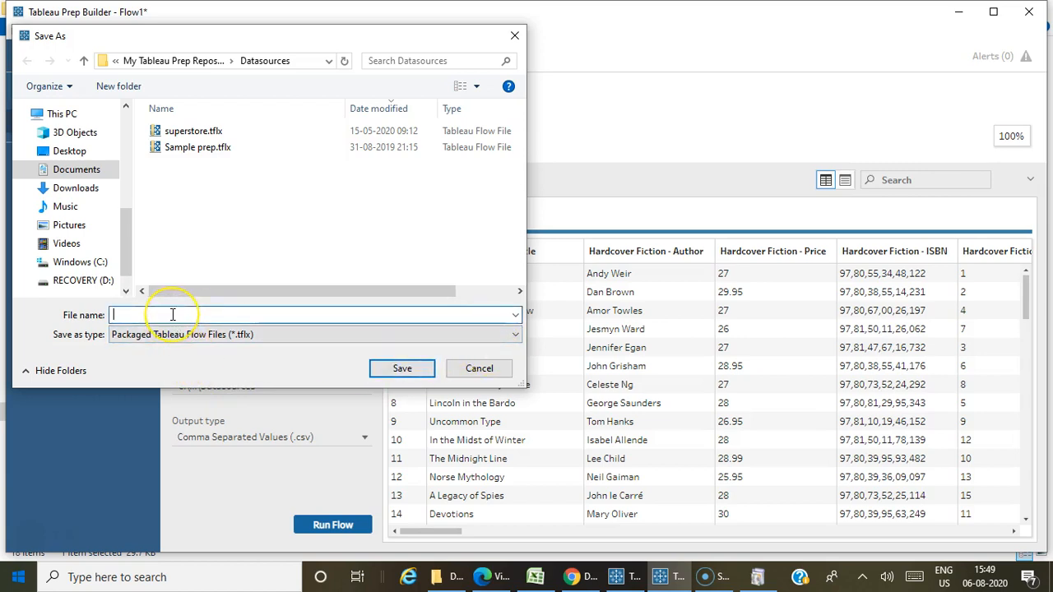
pyautogui.write('Be')
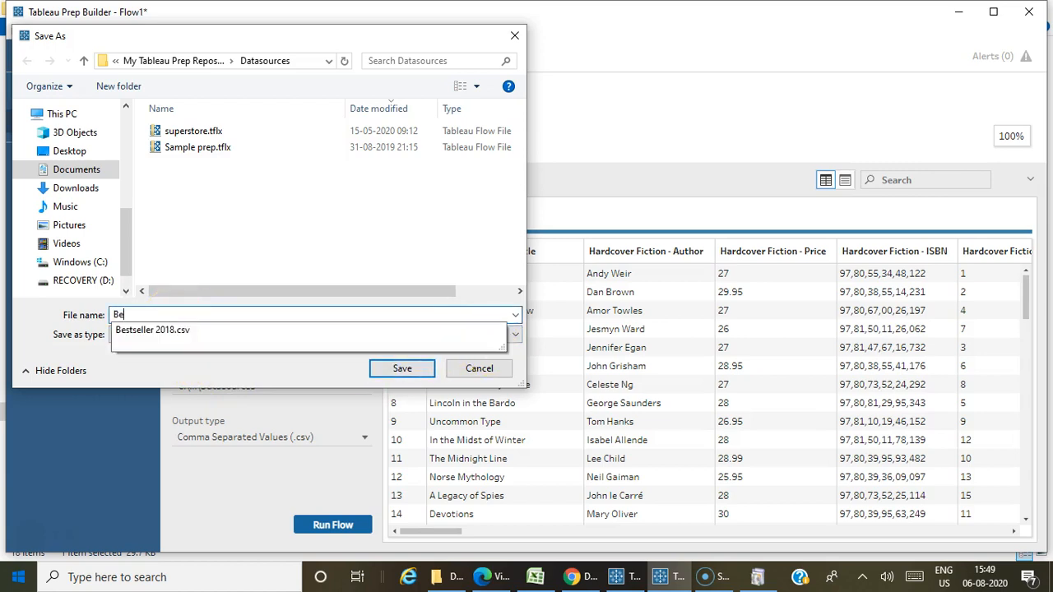
pyautogui.write('stseller workflow')
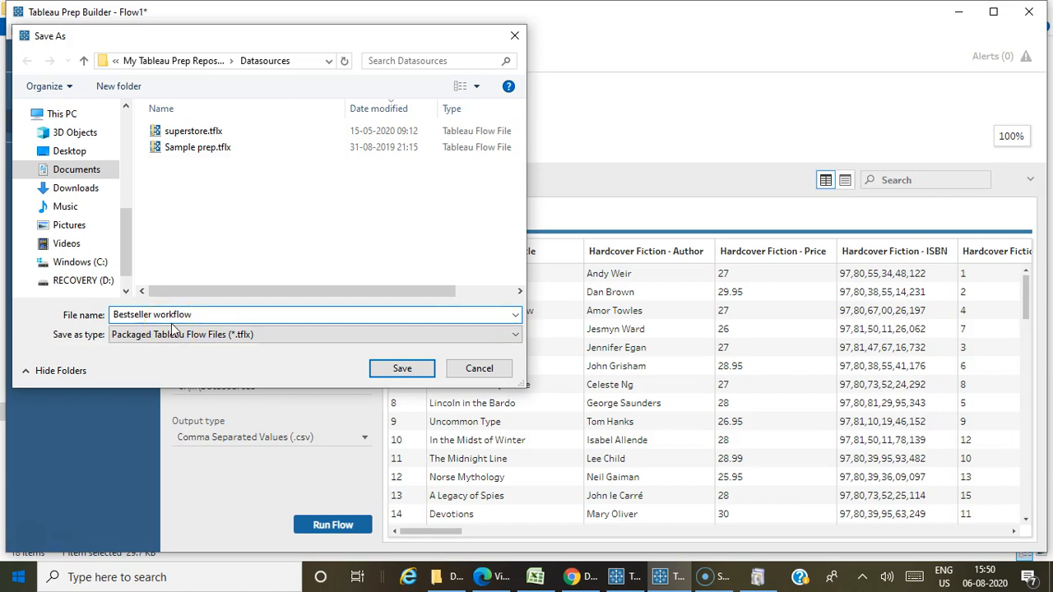
pyautogui.click(391, 372)
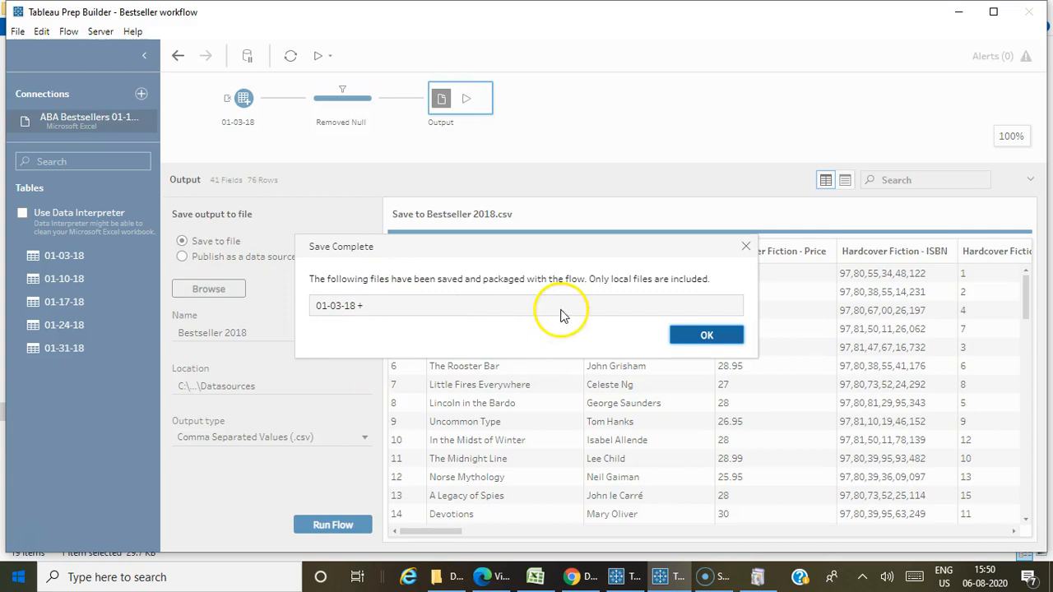
pyautogui.click(696, 333)
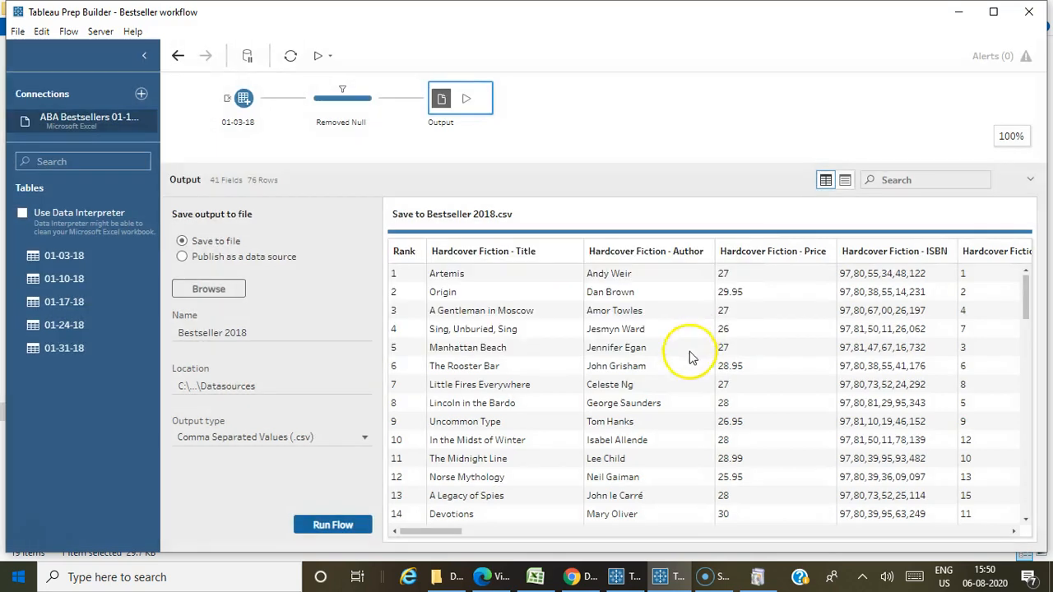
# Switch to Excel and cancel the Microsoft Office Enterprise 2007 configuration.
pyautogui.click(535, 576)
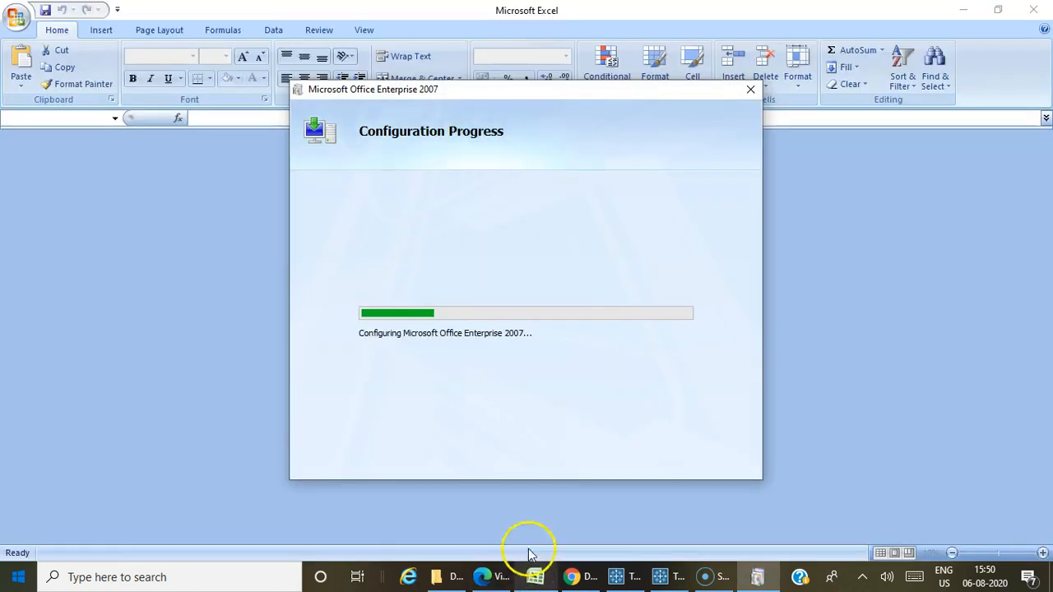
pyautogui.click(750, 89)
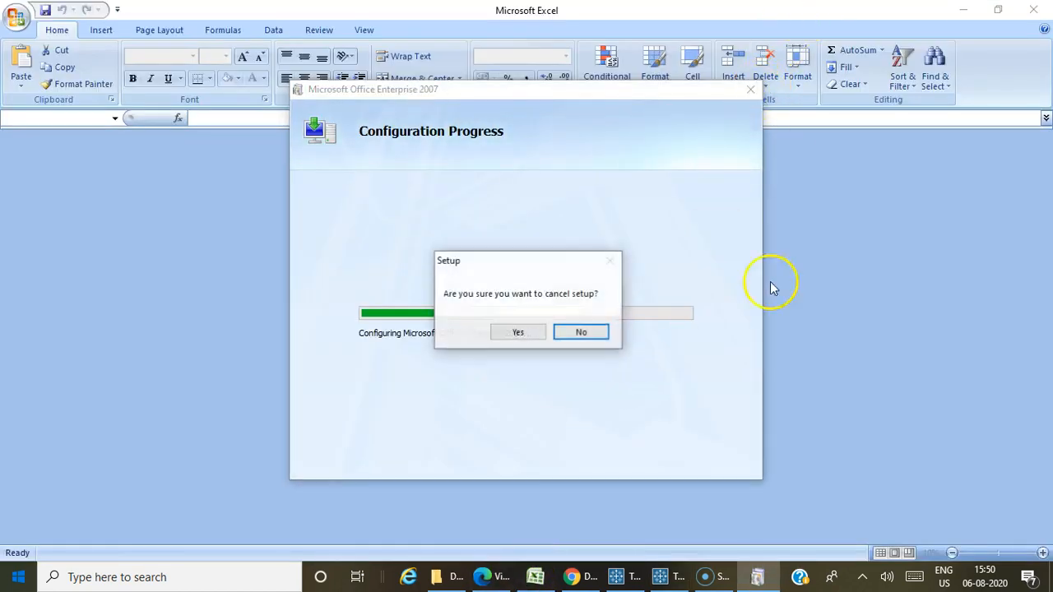
pyautogui.click(528, 333)
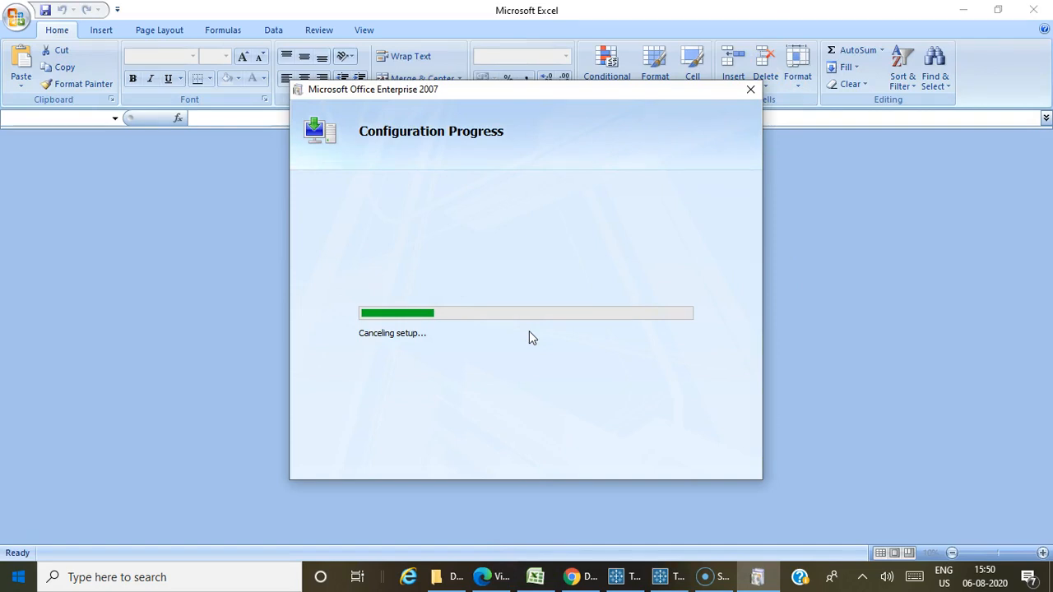
# Examine the rows and columns of Bestseller 2018.csv in Excel, fitting column K's width to its contents, and return to Tableau Prep Builder.
pyautogui.click(662, 576)
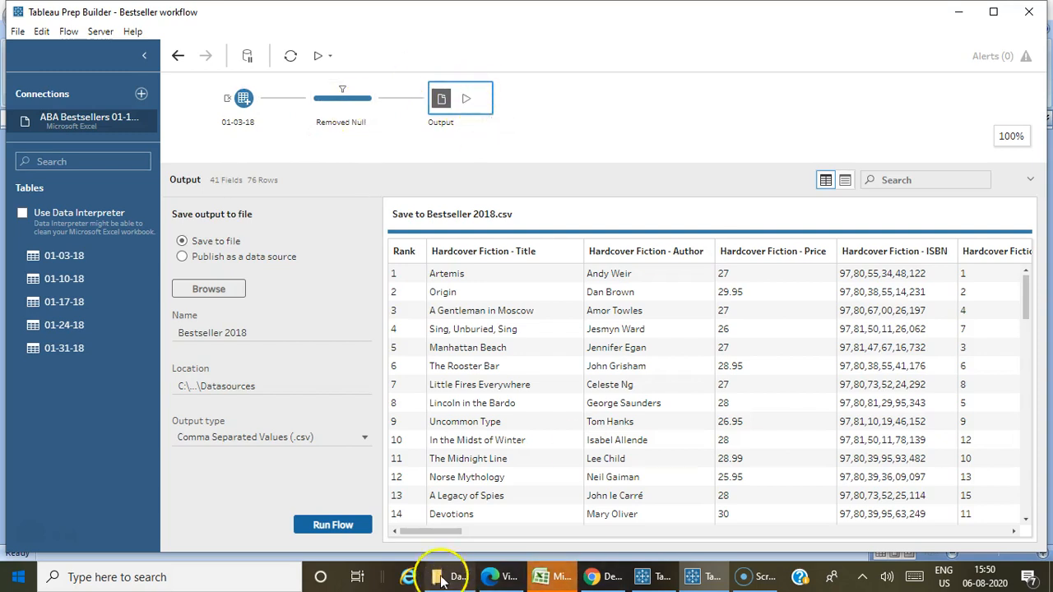
pyautogui.click(556, 576)
pyautogui.click(653, 320)
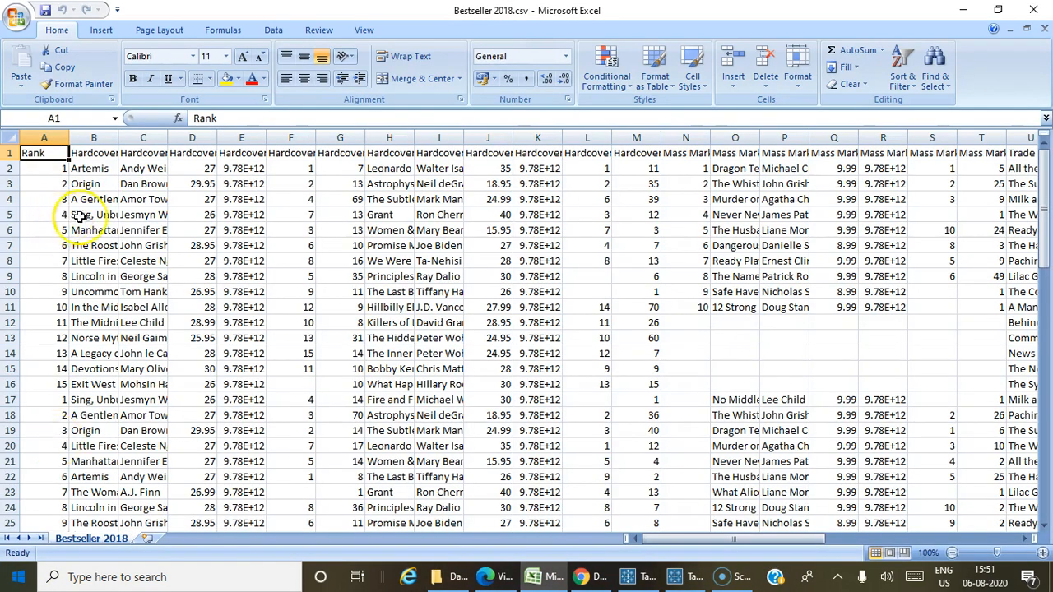
pyautogui.scroll(-1, 99, 304)
pyautogui.scroll(1, 91, 348)
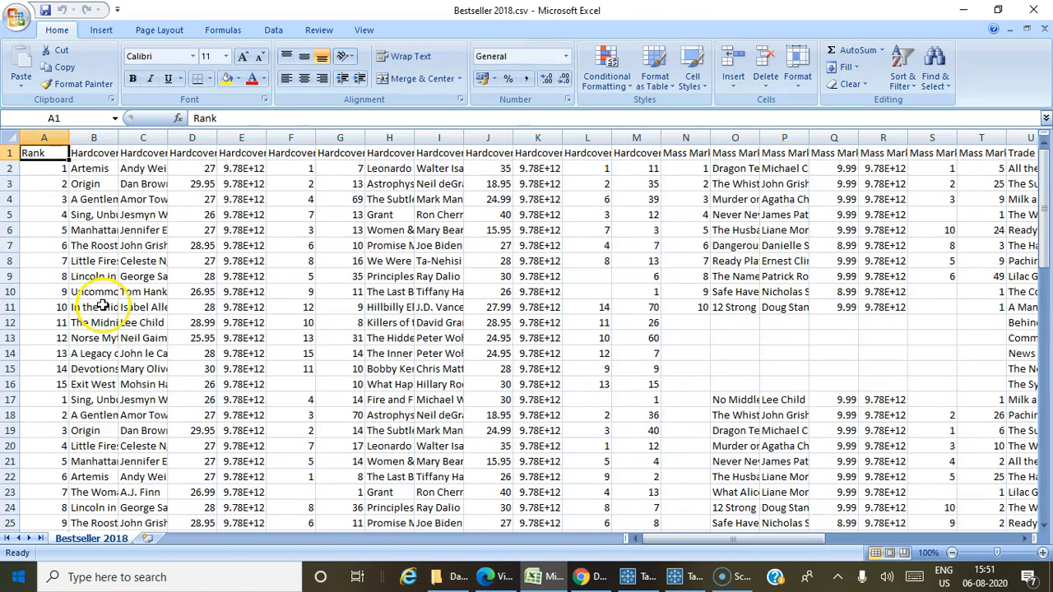
pyautogui.doubleClick(563, 138)
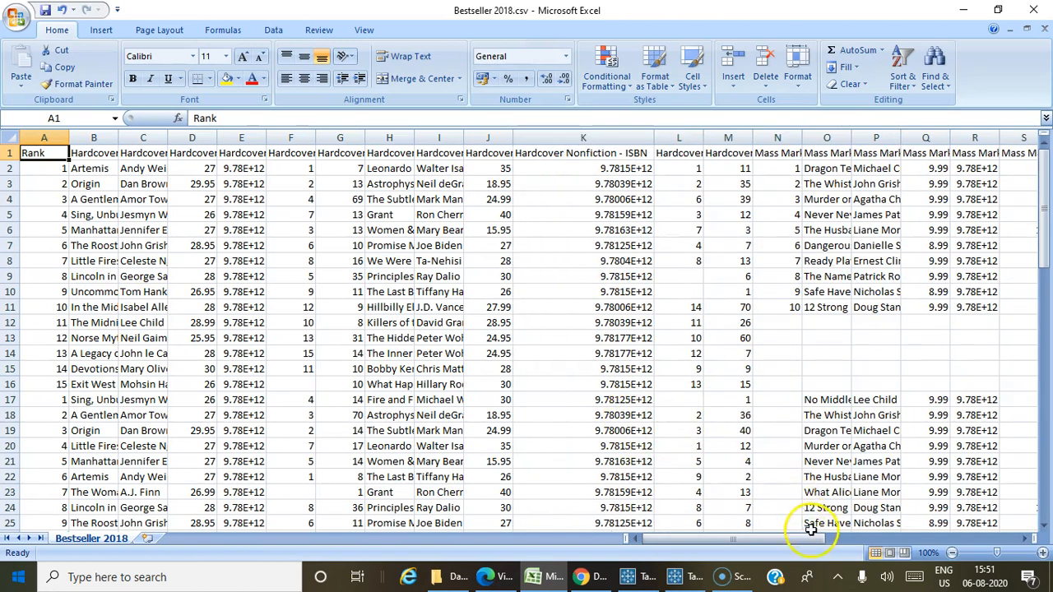
pyautogui.moveTo(800, 539); pyautogui.dragTo(1000, 531)
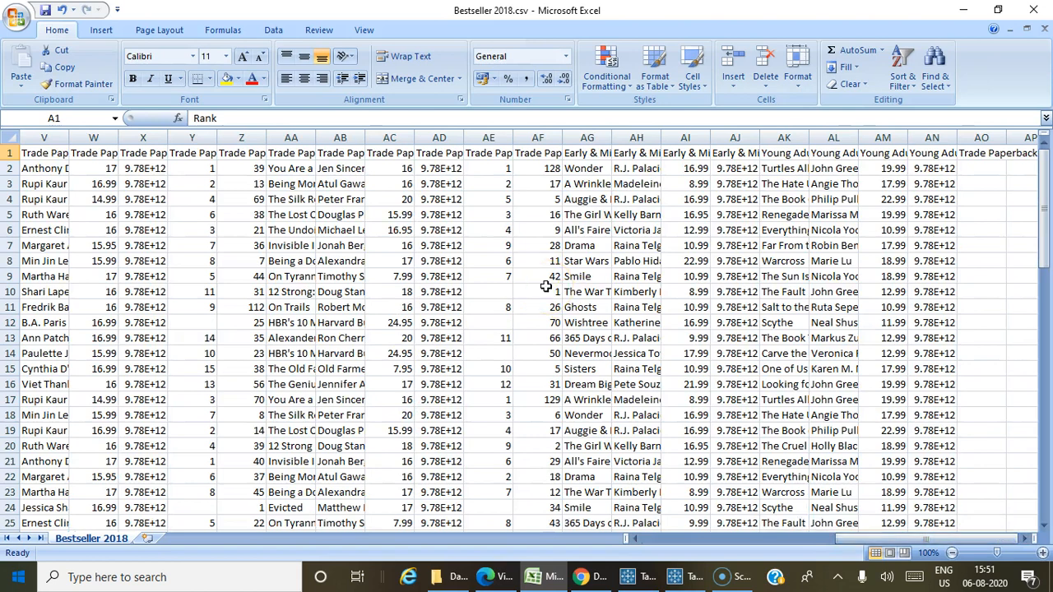
pyautogui.click(676, 576)
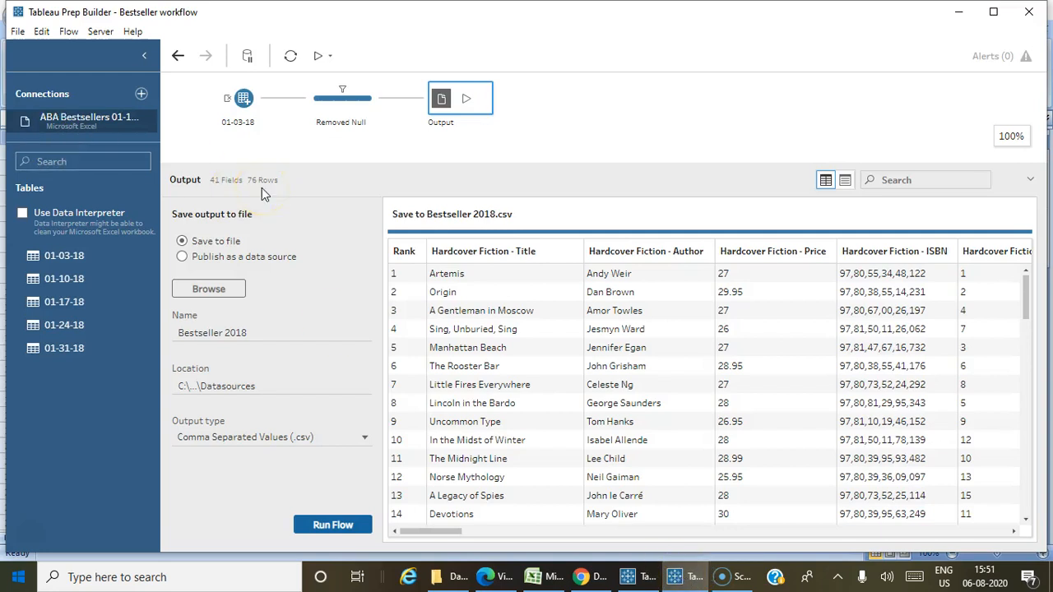